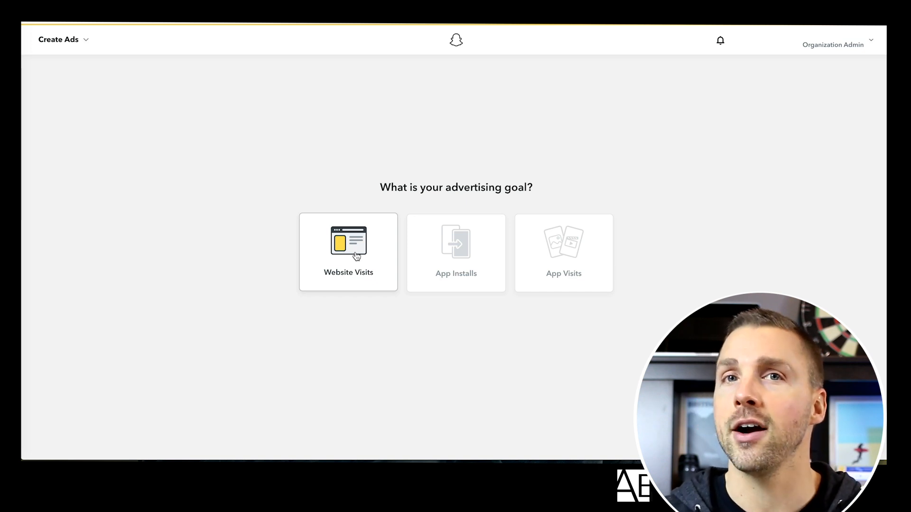
Choose Website Visits as the advertising goal, link the ad to the business's website URL, and continue to the design stage.
{"action": "left_click", "coordinate": [356, 256]}
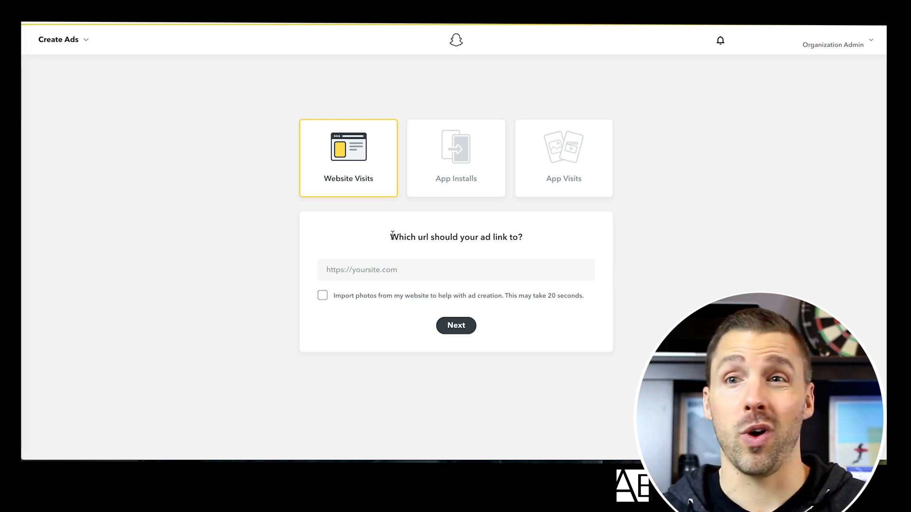
{"action": "left_click", "coordinate": [380, 271]}
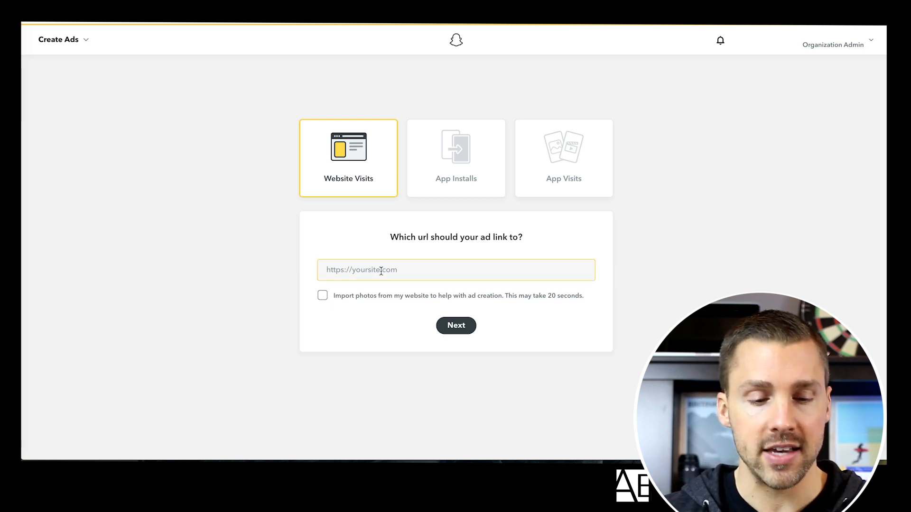
{"action": "type", "text": "https://adamerhart.com/"}
{"action": "left_click", "coordinate": [286, 251]}
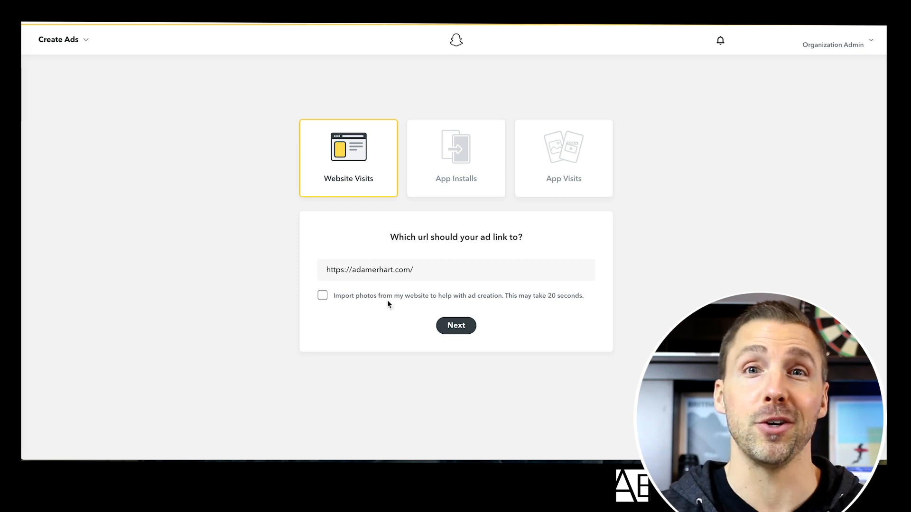
{"action": "left_click", "coordinate": [456, 327]}
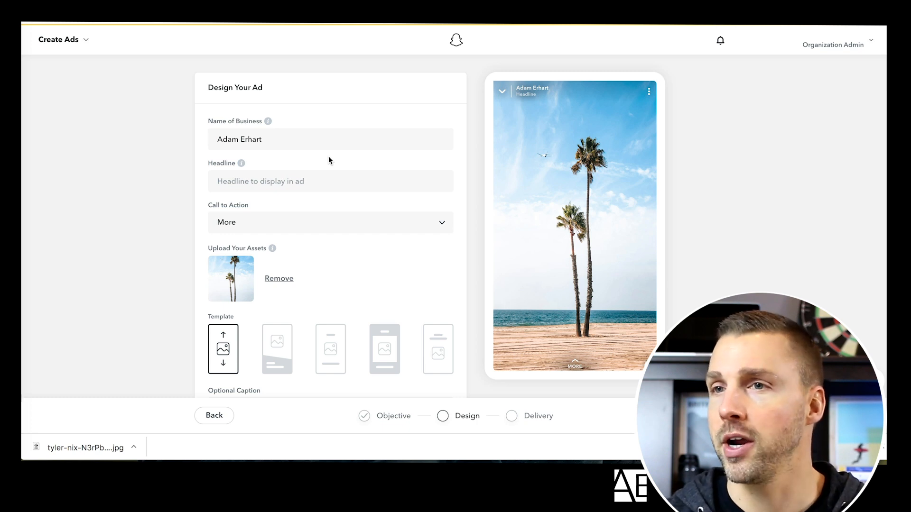
Check the business name guidelines and set the ad headline to "Modern Marketing Strategies".
{"action": "mouse_move", "coordinate": [268, 123]}
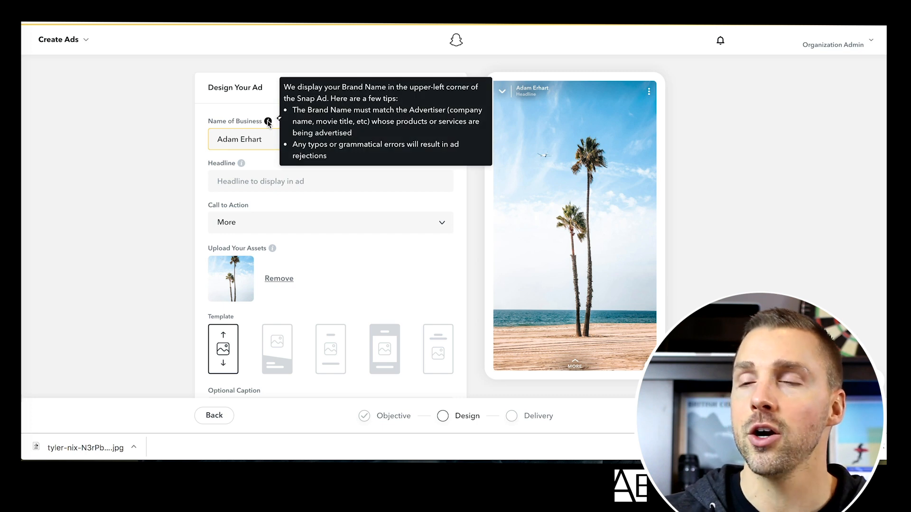
{"action": "left_click", "coordinate": [256, 189]}
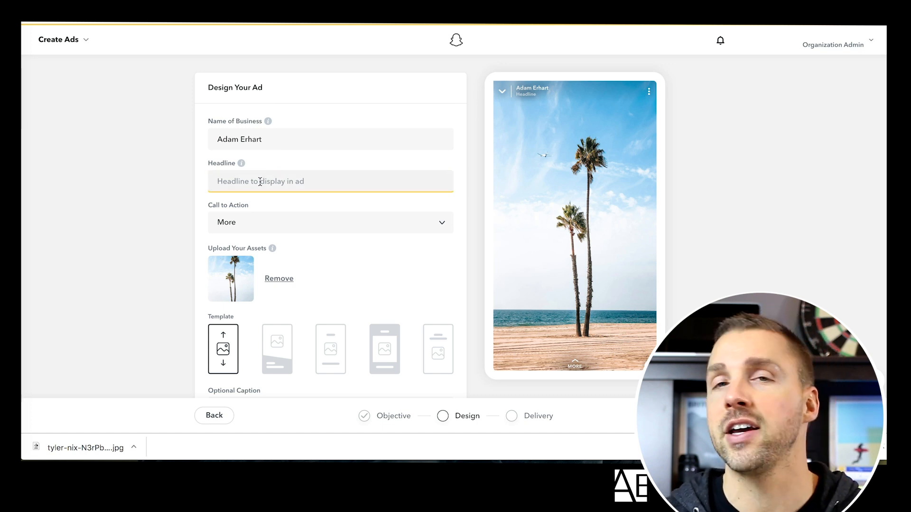
{"action": "type", "text": "Modern Marketing Strategies"}
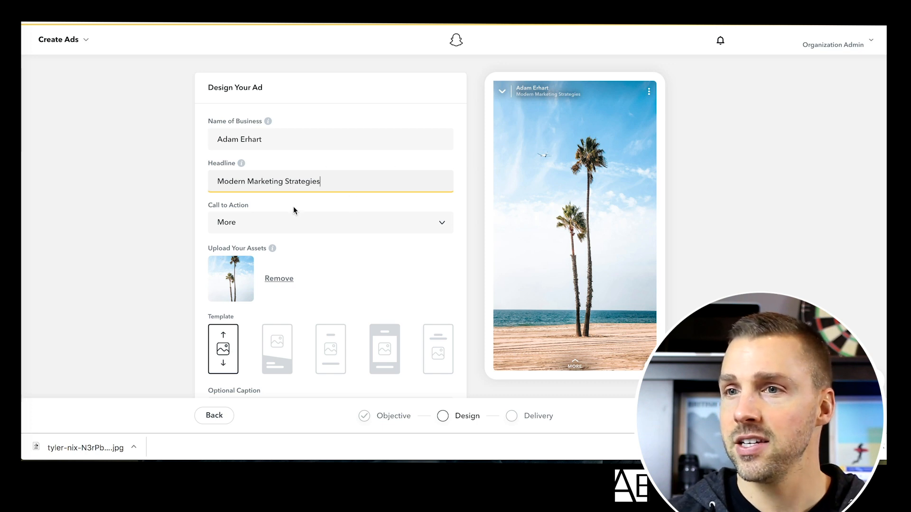
{"action": "left_click", "coordinate": [255, 201]}
Review the available calls to action and choose "More" for the ad.
{"action": "scroll", "coordinate": [312, 205], "scroll_direction": "down", "scroll_amount": 1}
{"action": "left_click", "coordinate": [383, 170]}
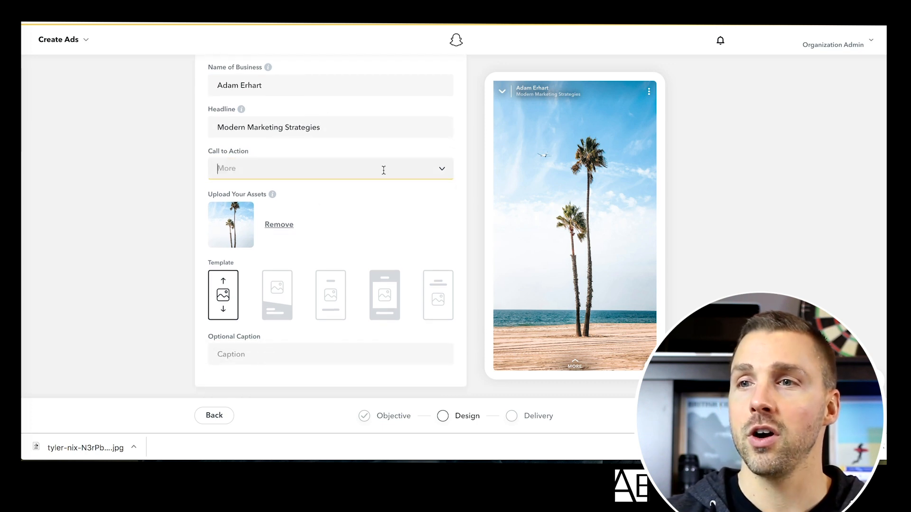
{"action": "scroll", "coordinate": [301, 261], "scroll_direction": "down", "scroll_amount": 3}
{"action": "scroll", "coordinate": [305, 256], "scroll_direction": "up", "scroll_amount": 3}
{"action": "scroll", "coordinate": [284, 213], "scroll_direction": "down", "scroll_amount": 1}
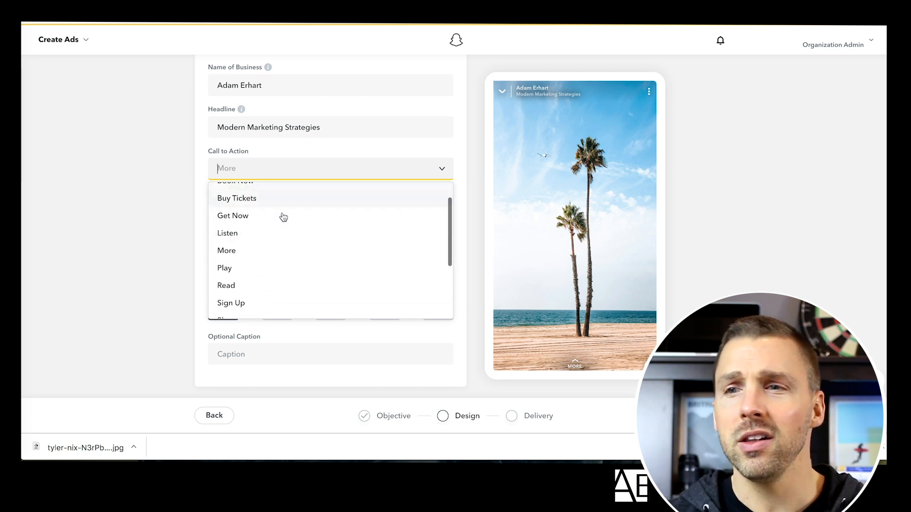
{"action": "scroll", "coordinate": [284, 218], "scroll_direction": "down", "scroll_amount": 3}
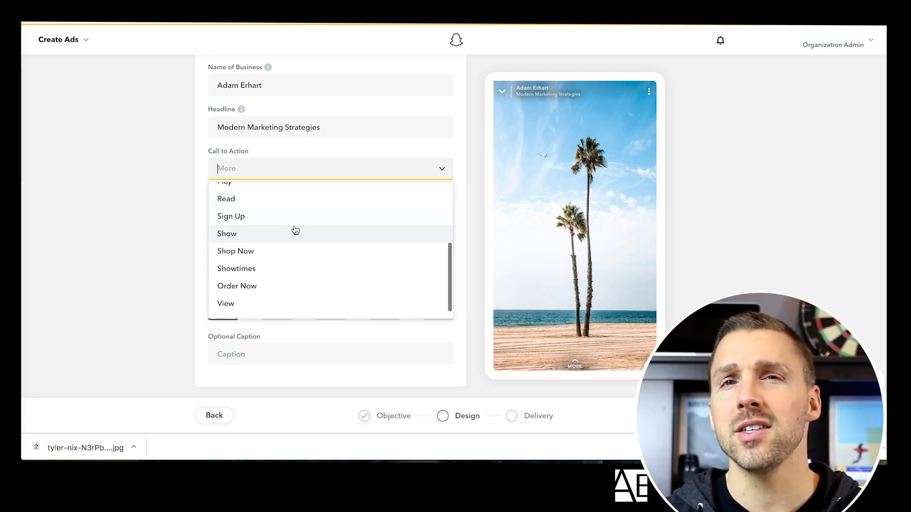
{"action": "scroll", "coordinate": [291, 223], "scroll_direction": "down", "scroll_amount": 1}
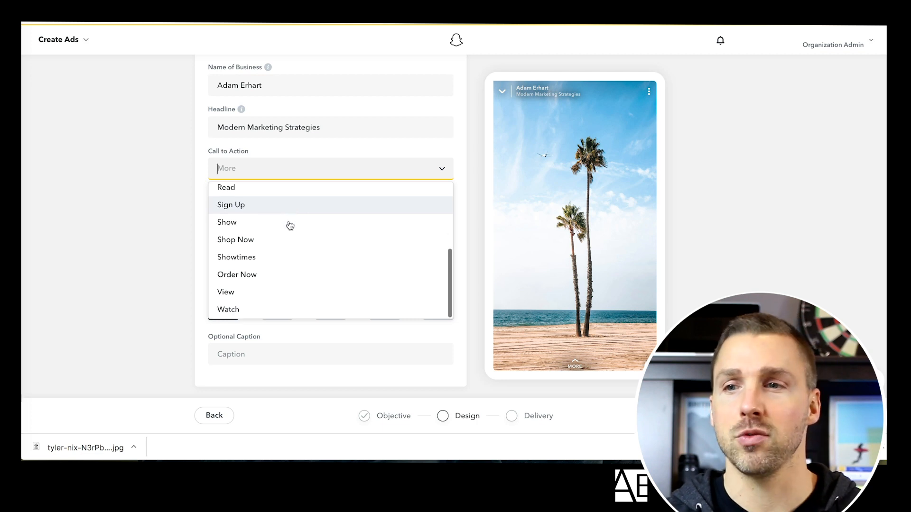
{"action": "scroll", "coordinate": [287, 276], "scroll_direction": "down", "scroll_amount": 1}
{"action": "scroll", "coordinate": [288, 276], "scroll_direction": "up", "scroll_amount": 5}
{"action": "scroll", "coordinate": [258, 212], "scroll_direction": "down", "scroll_amount": 3}
{"action": "scroll", "coordinate": [258, 212], "scroll_direction": "up", "scroll_amount": 2}
{"action": "left_click", "coordinate": [237, 224]}
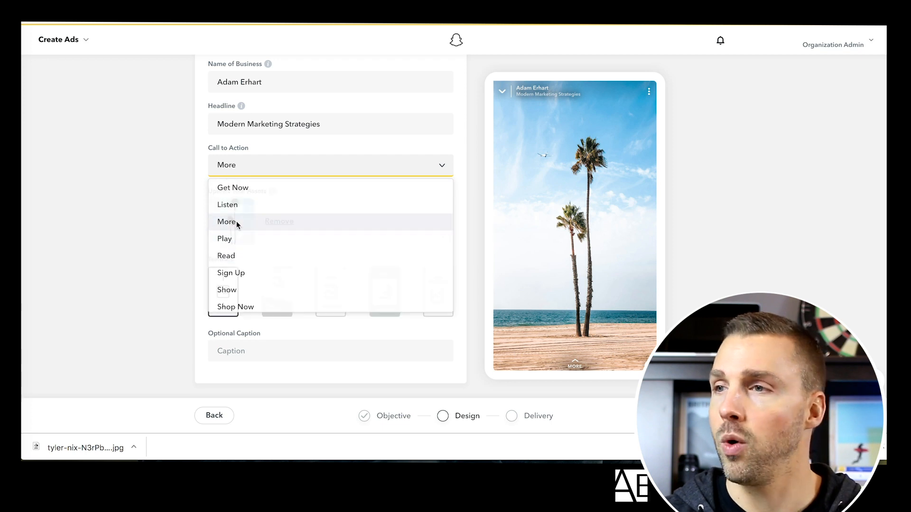
Apply the ad template that has a slanted dark caption band beneath the image.
{"action": "scroll", "coordinate": [340, 218], "scroll_direction": "down", "scroll_amount": 1}
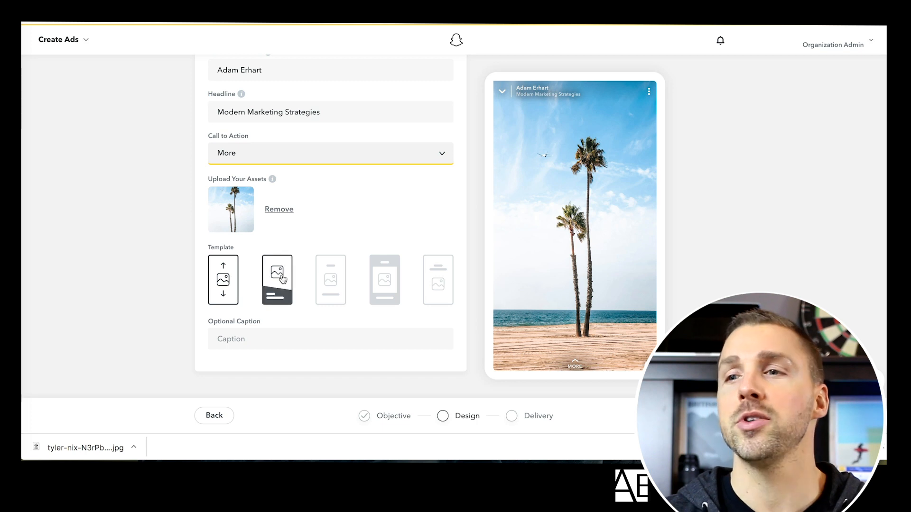
{"action": "left_click", "coordinate": [220, 276]}
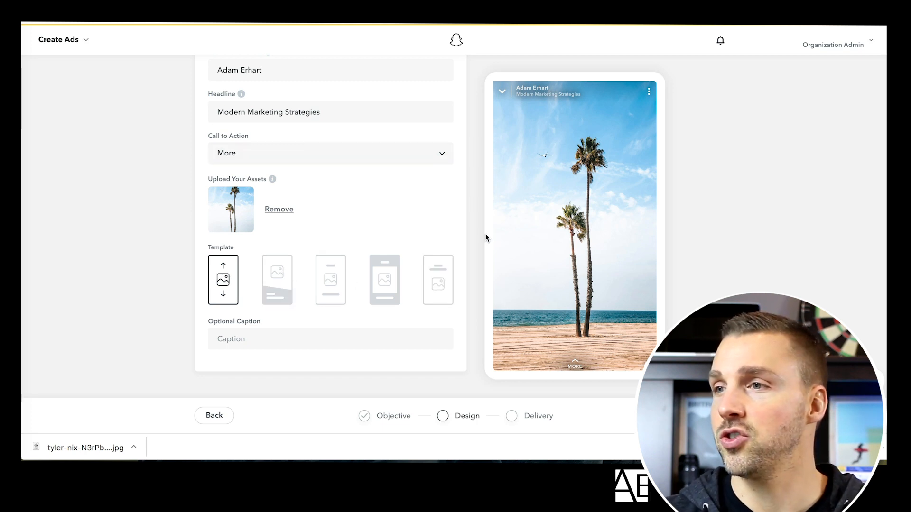
{"action": "left_click", "coordinate": [280, 272]}
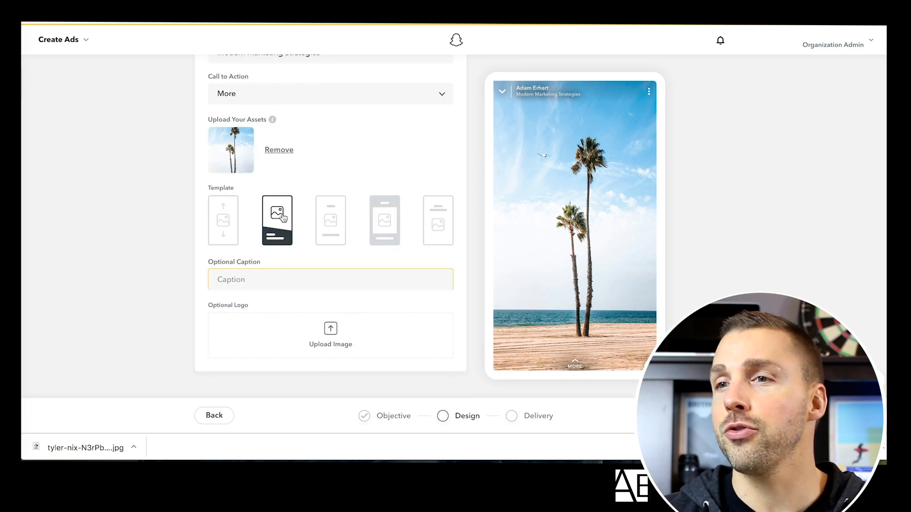
Enter the caption "The world's best marketing strategies for today's modern entrepreneur and business owner.".
{"action": "left_click", "coordinate": [255, 272]}
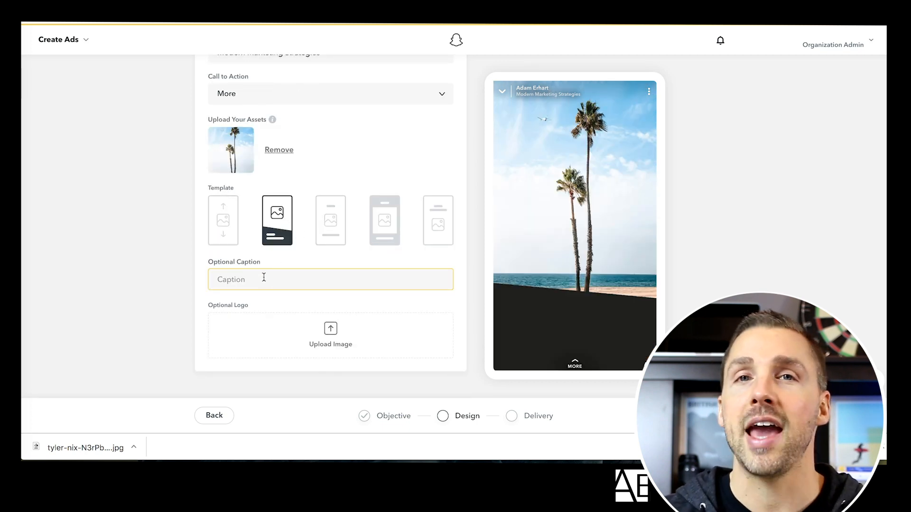
{"action": "left_click", "coordinate": [527, 304]}
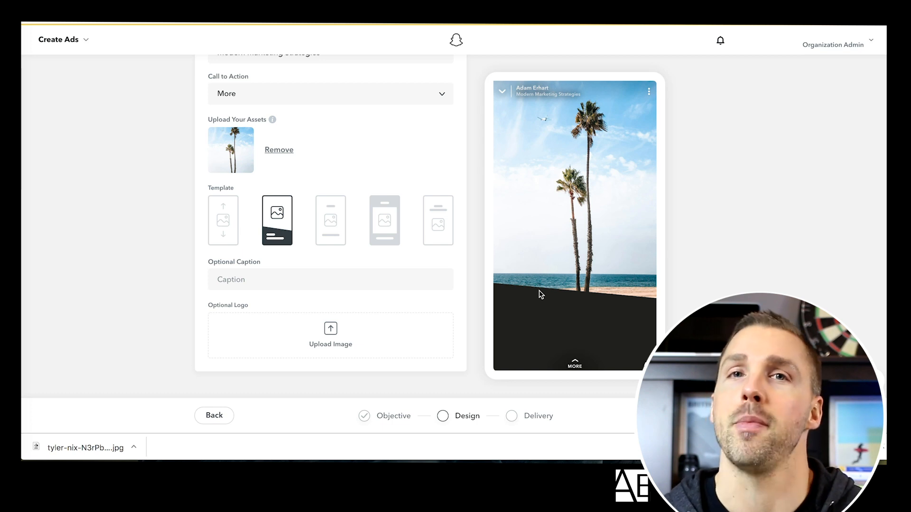
{"action": "left_click", "coordinate": [327, 283]}
{"action": "type", "text": "The world's best marketing strategies for today's modern entrepreneur and business owner."}
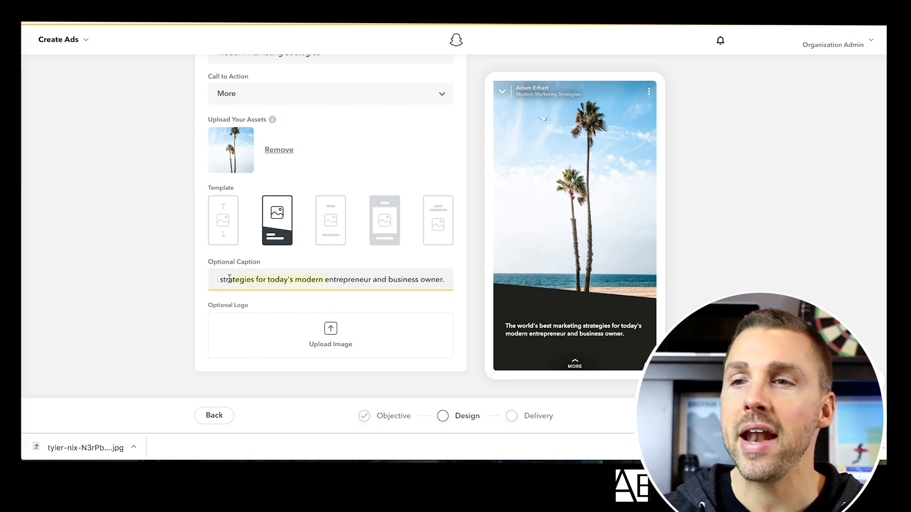
Shorten the caption to "The world's best marketing strategies." by ending the sentence there and deleting the remaining text.
{"action": "left_click", "coordinate": [280, 279]}
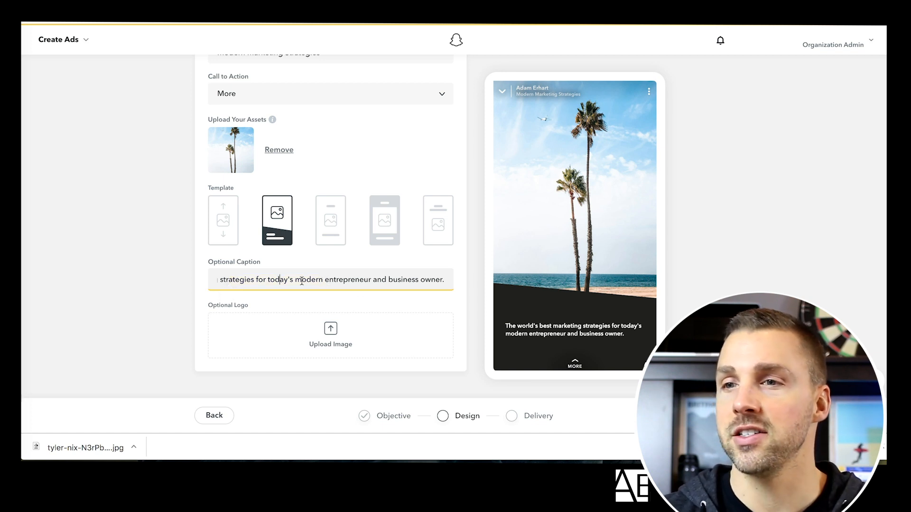
{"action": "left_click", "coordinate": [147, 282]}
{"action": "left_click", "coordinate": [323, 280]}
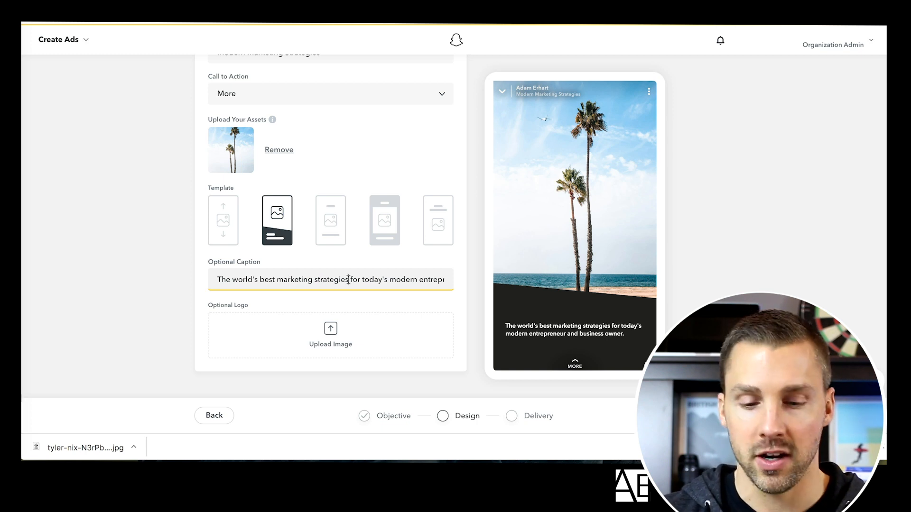
{"action": "left_click", "coordinate": [349, 280]}
{"action": "type", "text": "/"}
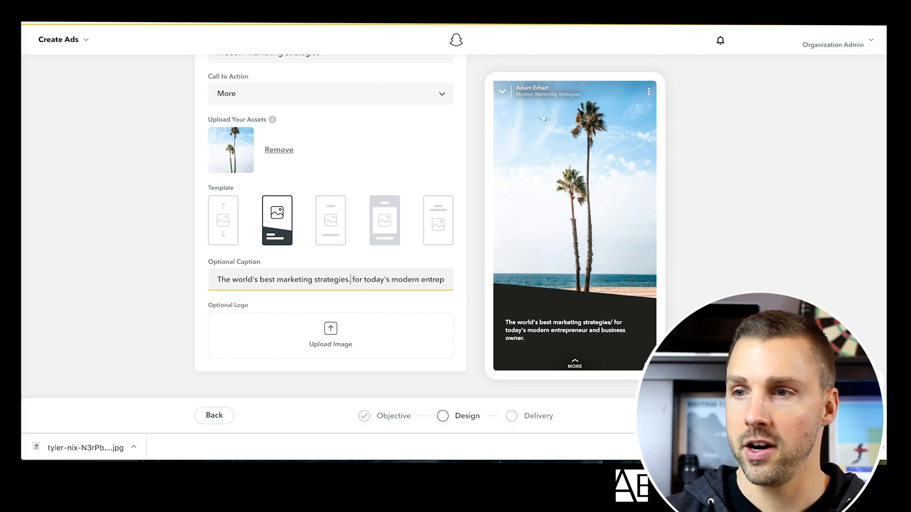
{"action": "key", "text": "BackSpace"}
{"action": "type", "text": "."}
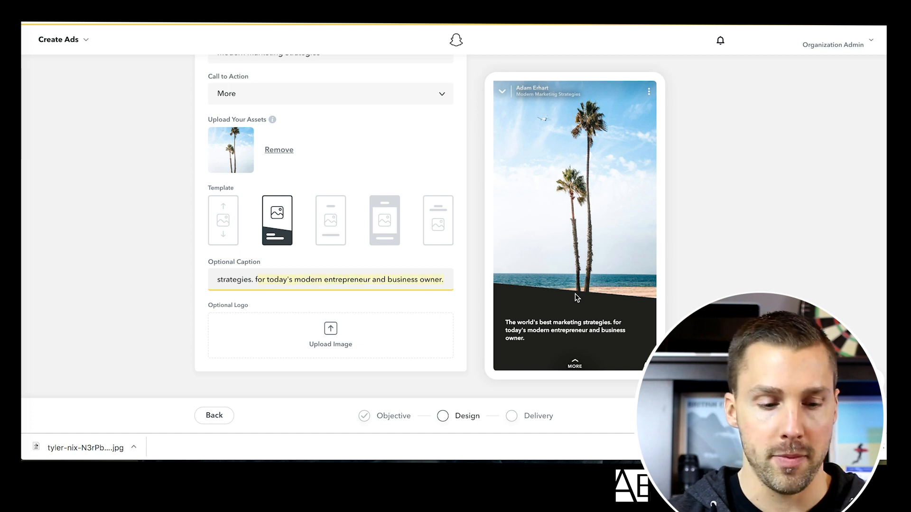
{"action": "key", "text": "BackSpace"}
{"action": "key", "text": "BackSpace"}
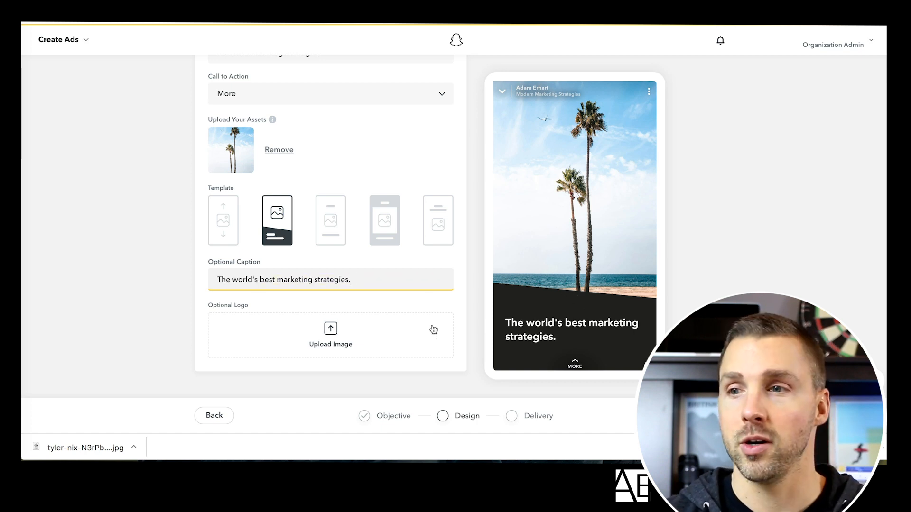
Restore the caption's ending so it reads "strategies for today's modern entrepreneur and business owner.".
{"action": "type", "text": "or today's modern entrepreneur and business owner."}
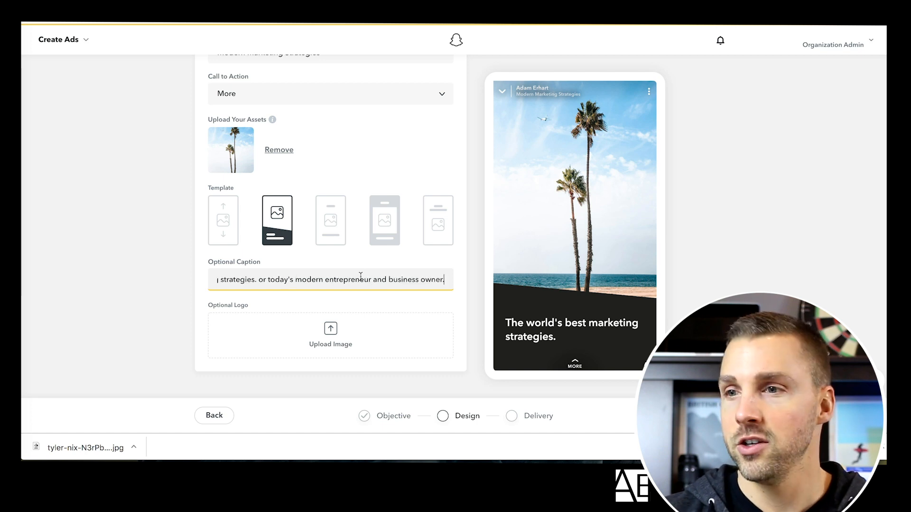
{"action": "left_click", "coordinate": [256, 279]}
{"action": "key", "text": "BackSpace"}
{"action": "key", "text": "BackSpace"}
{"action": "type", "text": "f"}
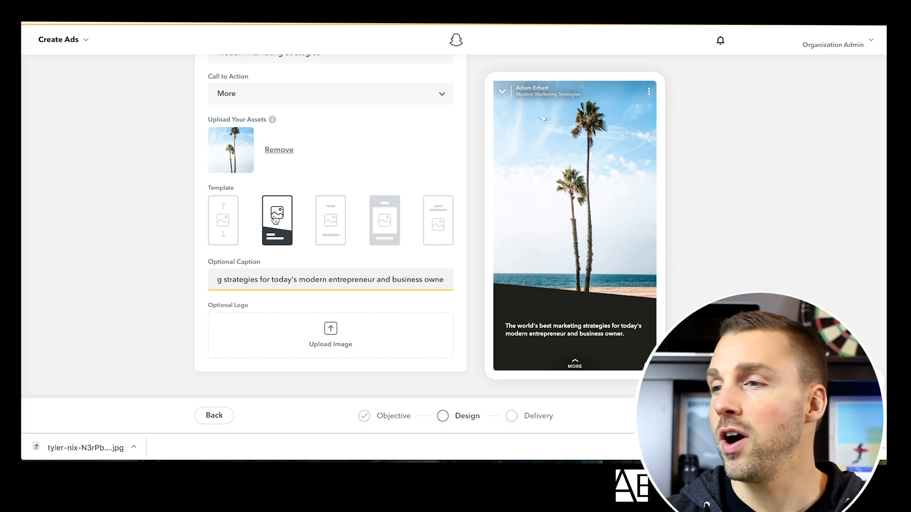
Try the other ad templates and apply the one framing the image on a dark background with the caption below.
{"action": "left_click", "coordinate": [328, 231]}
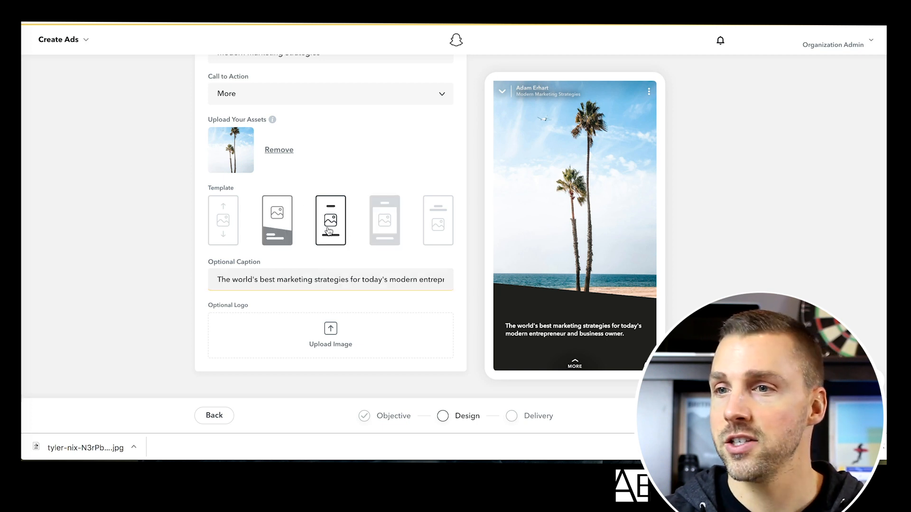
{"action": "left_click", "coordinate": [398, 231]}
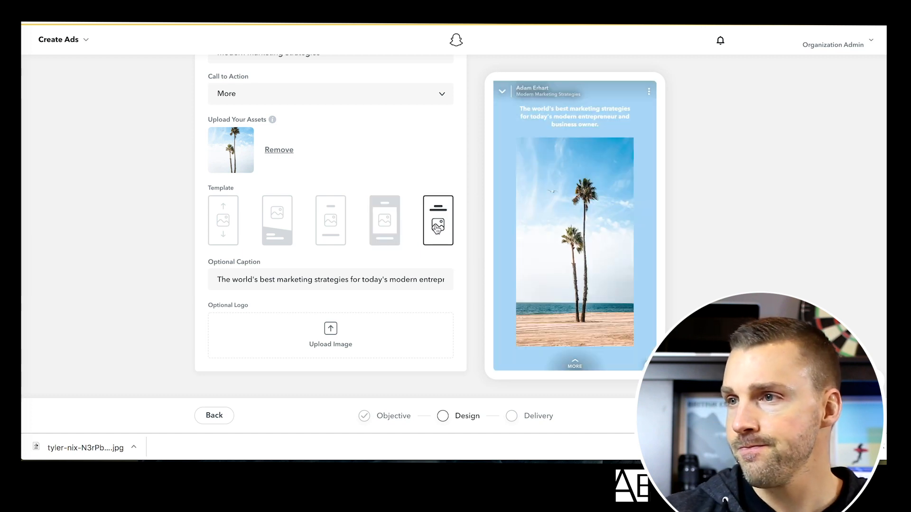
{"action": "left_click", "coordinate": [227, 225]}
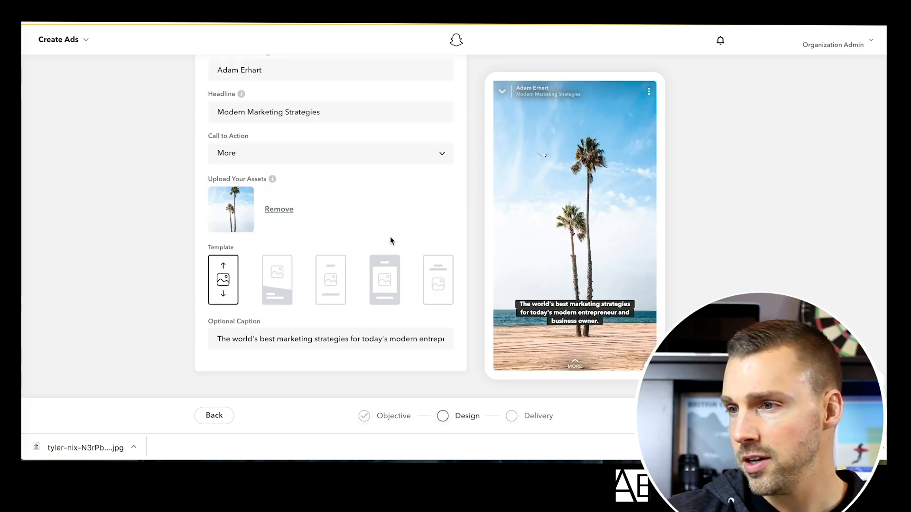
{"action": "left_click", "coordinate": [384, 279]}
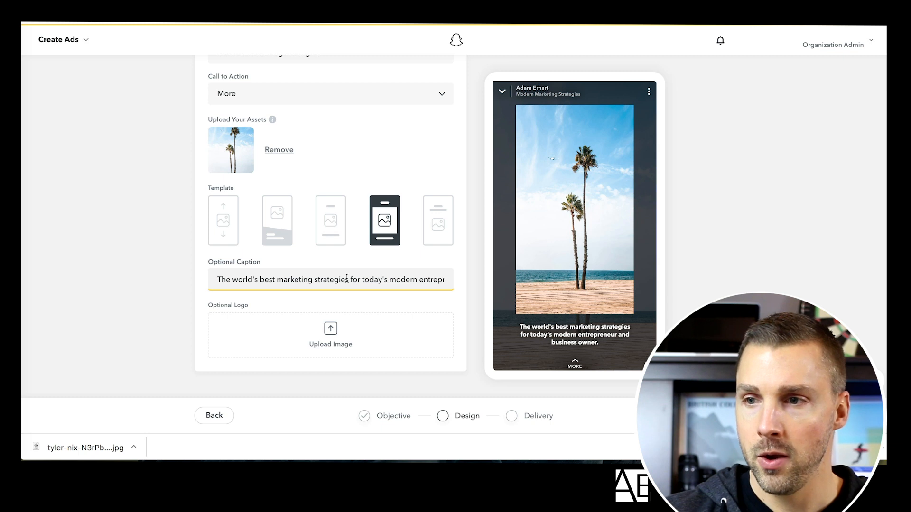
Cut the caption after "strategies" so it reads "The world's best marketing strategies.".
{"action": "left_click", "coordinate": [366, 280]}
{"action": "left_click_drag", "start_coordinate": [348, 279], "coordinate": [463, 280]}
{"action": "key", "text": "BackSpace"}
{"action": "type", "text": "."}
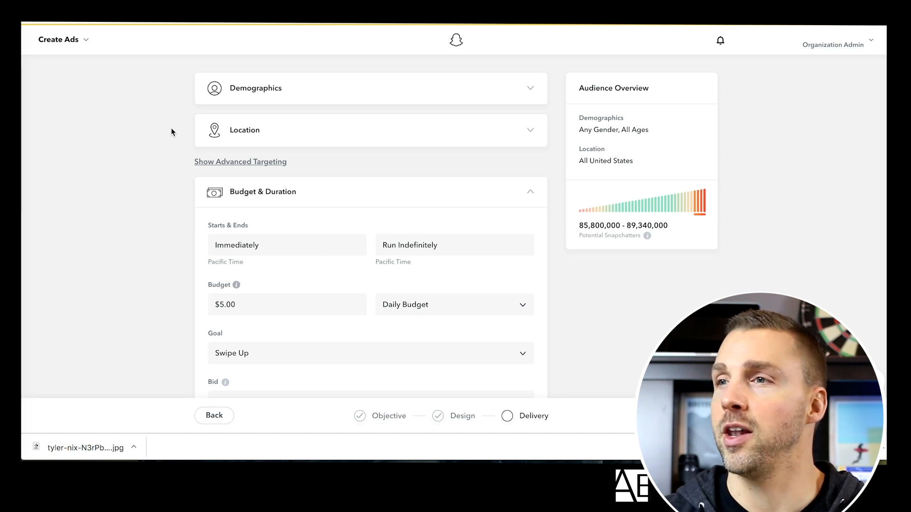
Expand the demographics targeting, look over the gender and age choices, and set the audience language to English.
{"action": "left_click", "coordinate": [423, 101]}
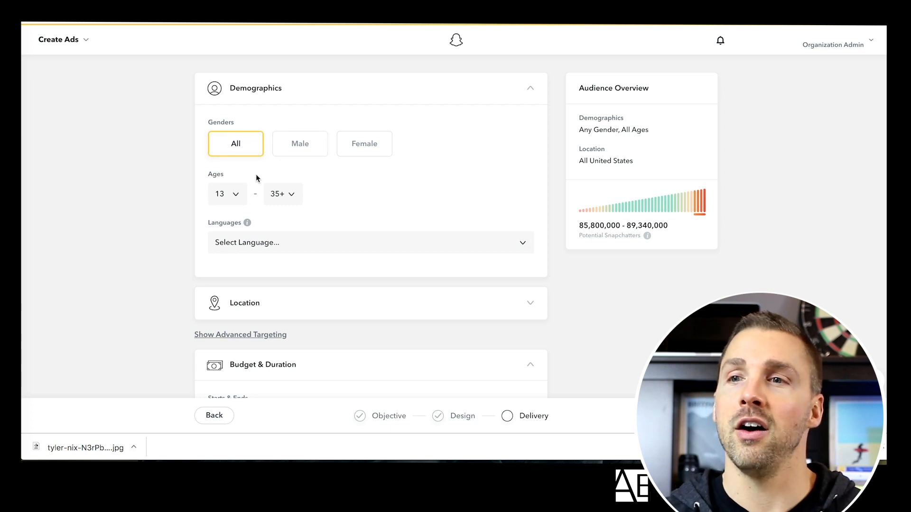
{"action": "left_click", "coordinate": [335, 249]}
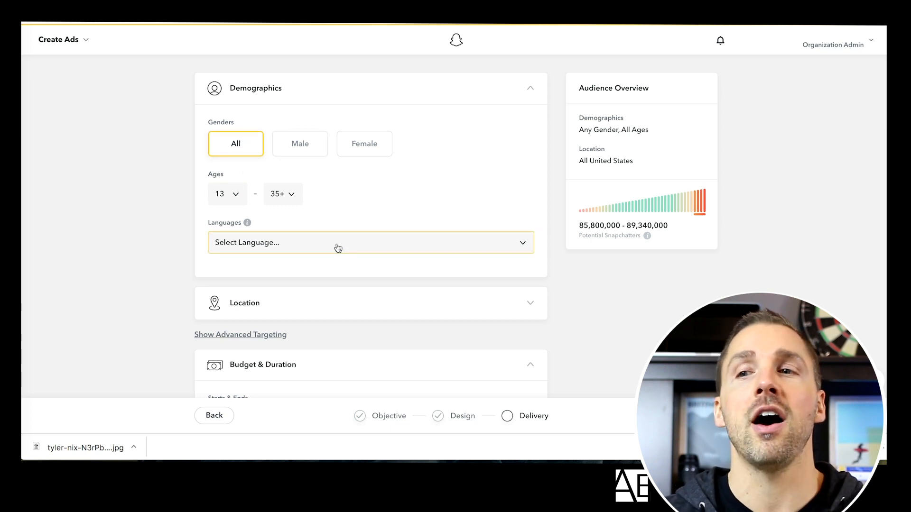
{"action": "left_click", "coordinate": [333, 199]}
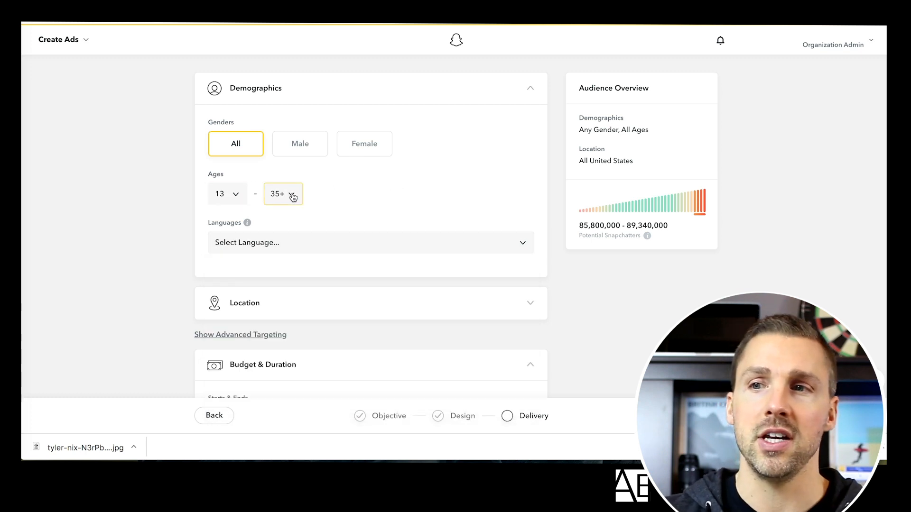
{"action": "left_click", "coordinate": [292, 195]}
{"action": "left_click", "coordinate": [390, 199]}
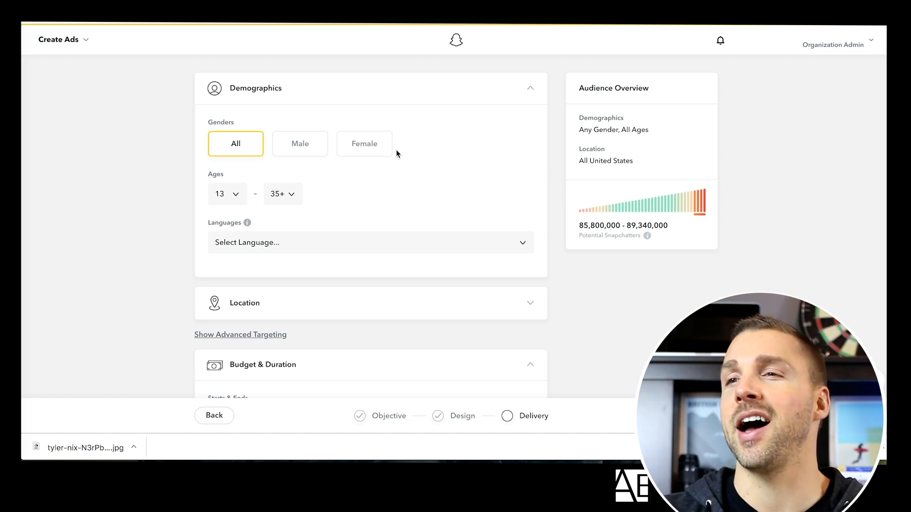
{"action": "scroll", "coordinate": [396, 151], "scroll_direction": "down", "scroll_amount": 2}
{"action": "left_click", "coordinate": [343, 194]}
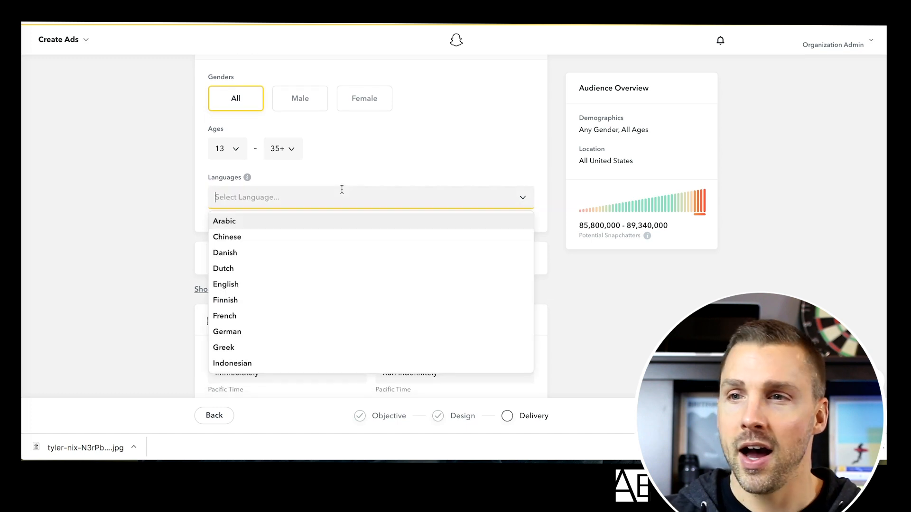
{"action": "type", "text": "engl"}
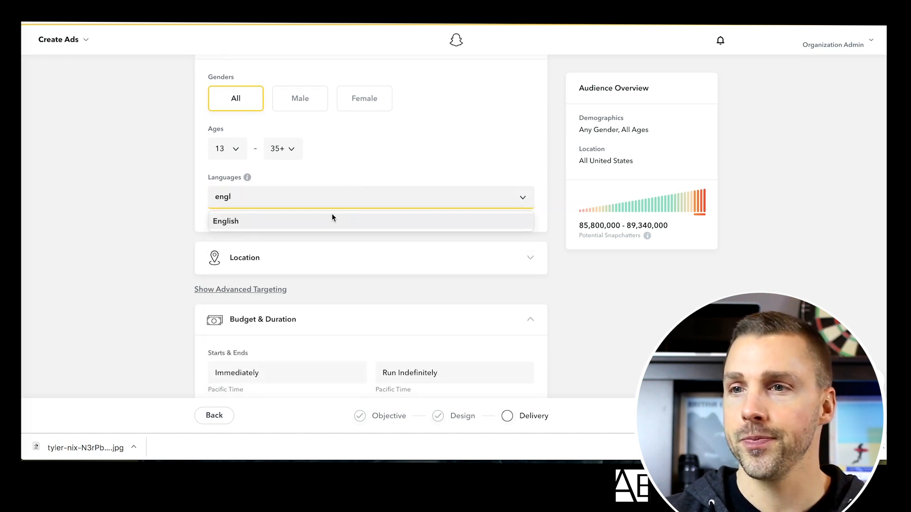
{"action": "left_click", "coordinate": [333, 220]}
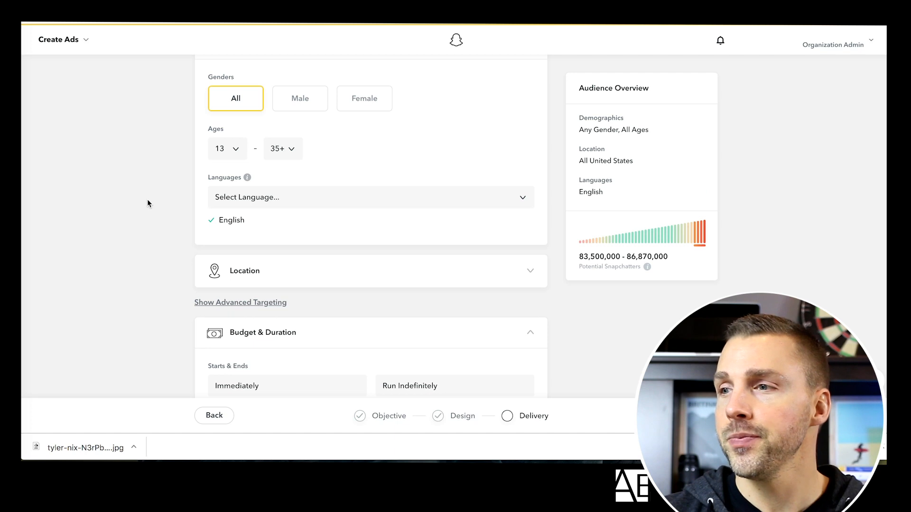
Expand the location targeting, switch its type to Location Categories and browse the available place categories without choosing one.
{"action": "scroll", "coordinate": [147, 202], "scroll_direction": "down", "scroll_amount": 2}
{"action": "left_click", "coordinate": [313, 190]}
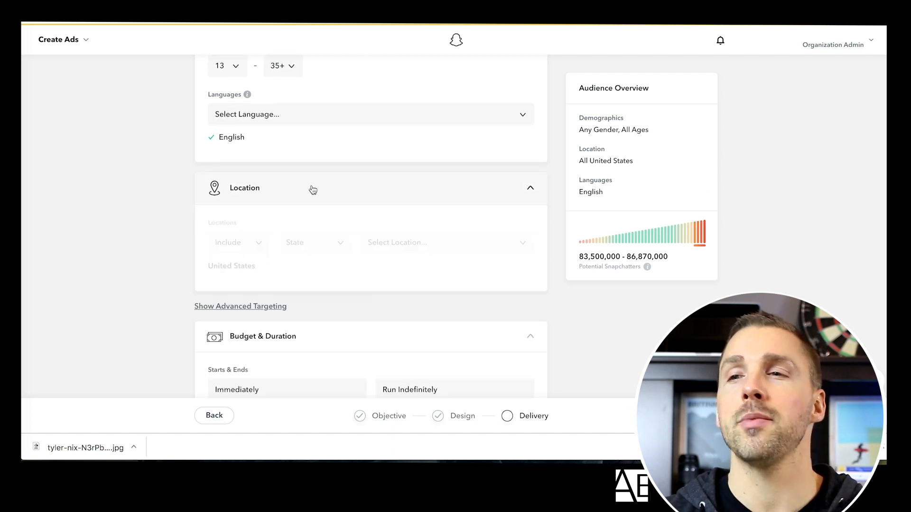
{"action": "scroll", "coordinate": [365, 215], "scroll_direction": "down", "scroll_amount": 1}
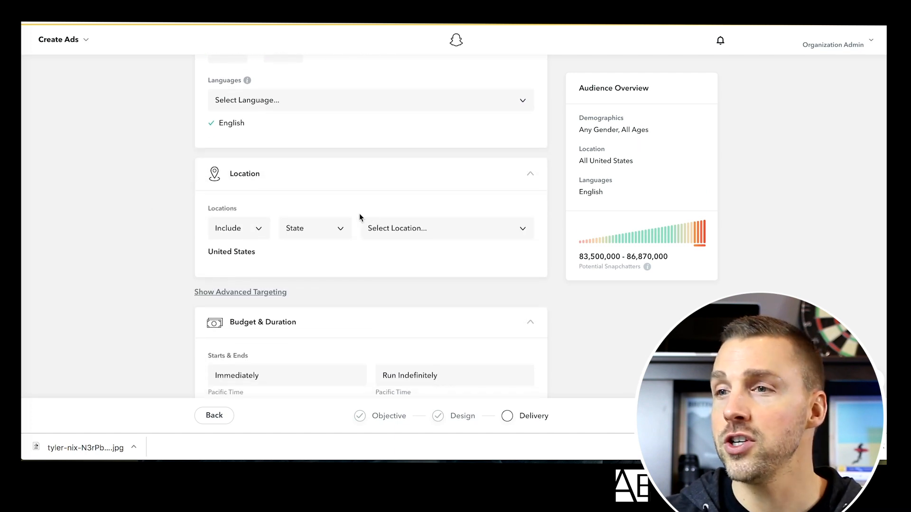
{"action": "left_click", "coordinate": [311, 230]}
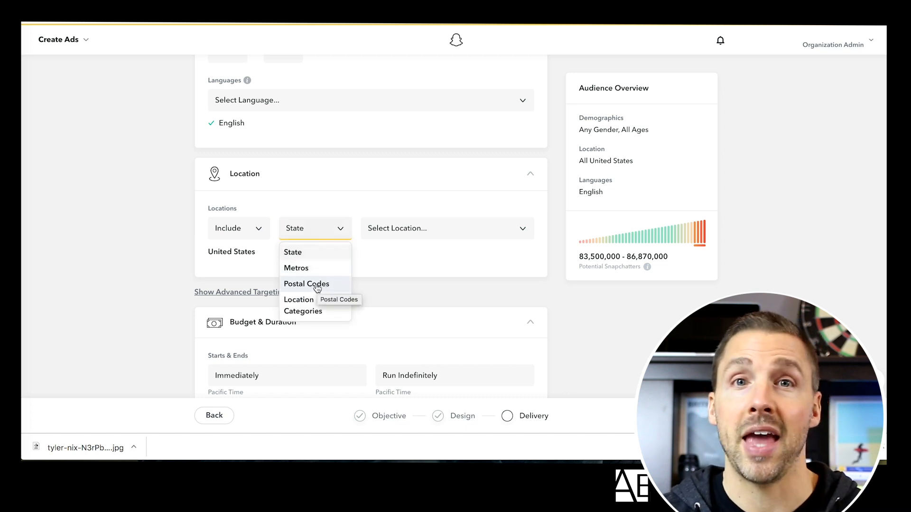
{"action": "left_click", "coordinate": [305, 305]}
{"action": "left_click", "coordinate": [473, 228]}
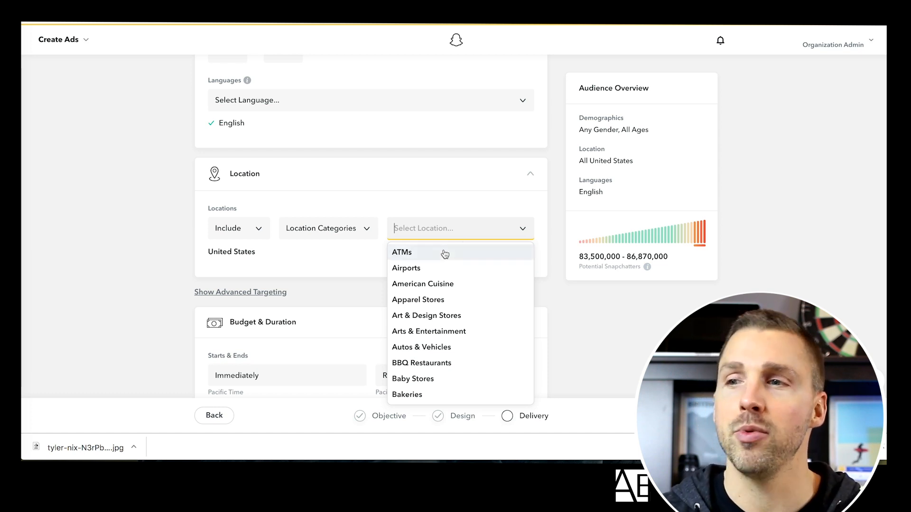
{"action": "scroll", "coordinate": [449, 273], "scroll_direction": "down", "scroll_amount": 2}
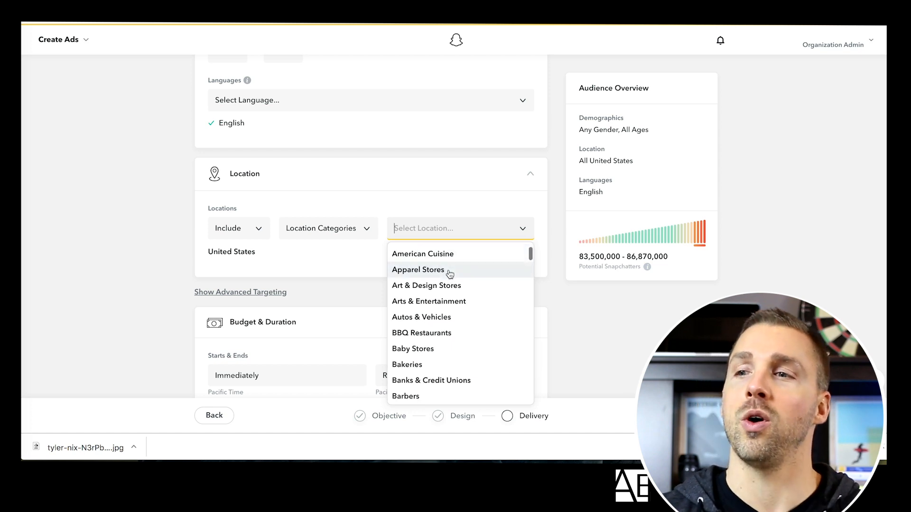
{"action": "scroll", "coordinate": [451, 274], "scroll_direction": "down", "scroll_amount": 2}
{"action": "scroll", "coordinate": [453, 275], "scroll_direction": "down", "scroll_amount": 1}
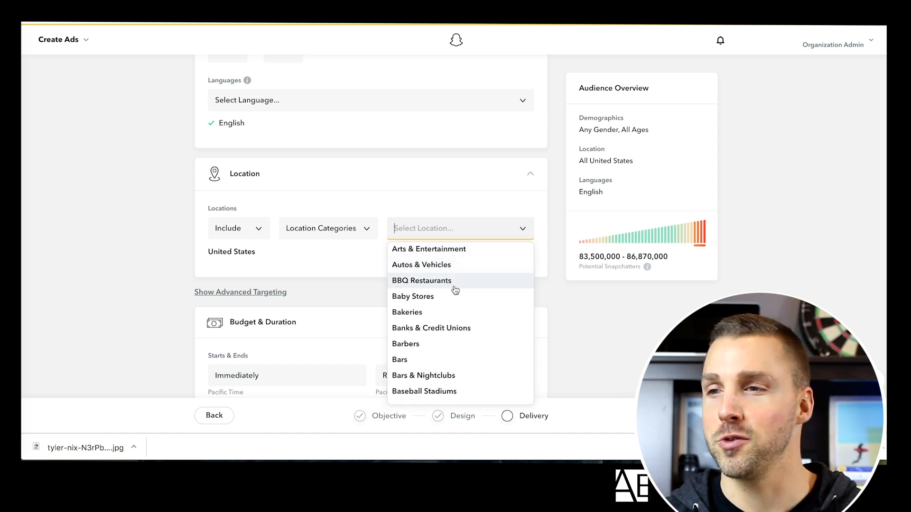
{"action": "scroll", "coordinate": [455, 290], "scroll_direction": "down", "scroll_amount": 1}
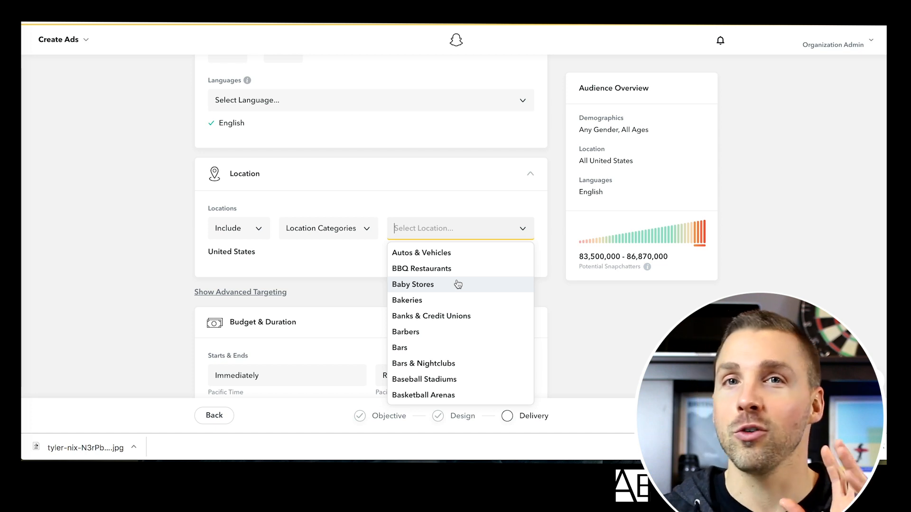
{"action": "left_click", "coordinate": [164, 227]}
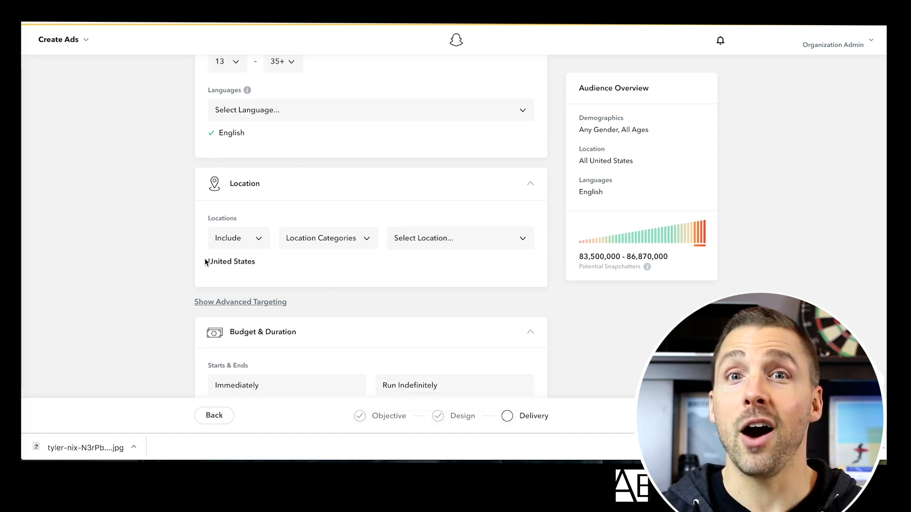
Show the advanced targeting options and expand the Interests & Custom Audiences section.
{"action": "left_click", "coordinate": [235, 307]}
{"action": "scroll", "coordinate": [266, 302], "scroll_direction": "down", "scroll_amount": 2}
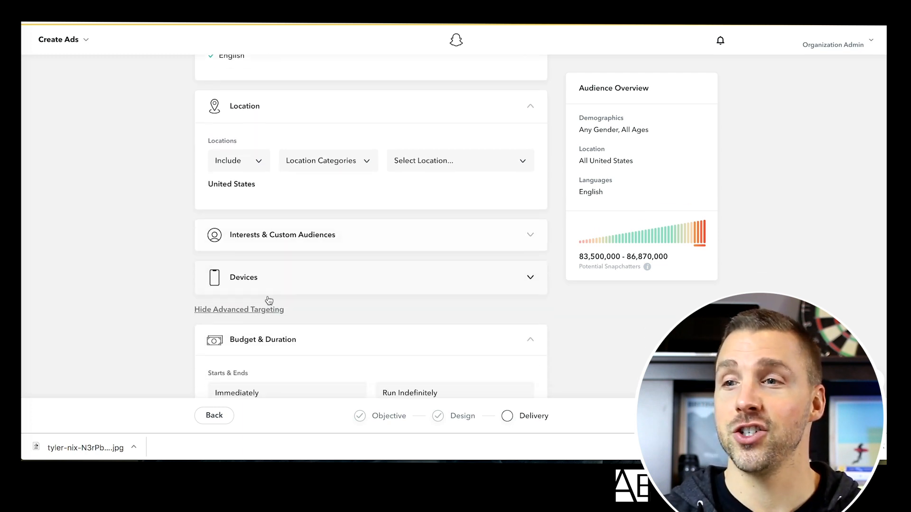
{"action": "left_click", "coordinate": [431, 239]}
{"action": "scroll", "coordinate": [415, 234], "scroll_direction": "down", "scroll_amount": 1}
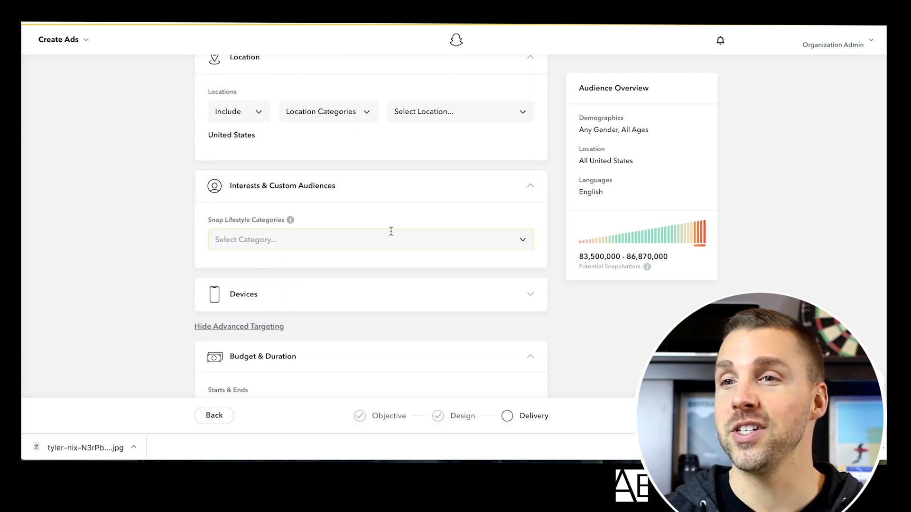
{"action": "scroll", "coordinate": [387, 236], "scroll_direction": "down", "scroll_amount": 1}
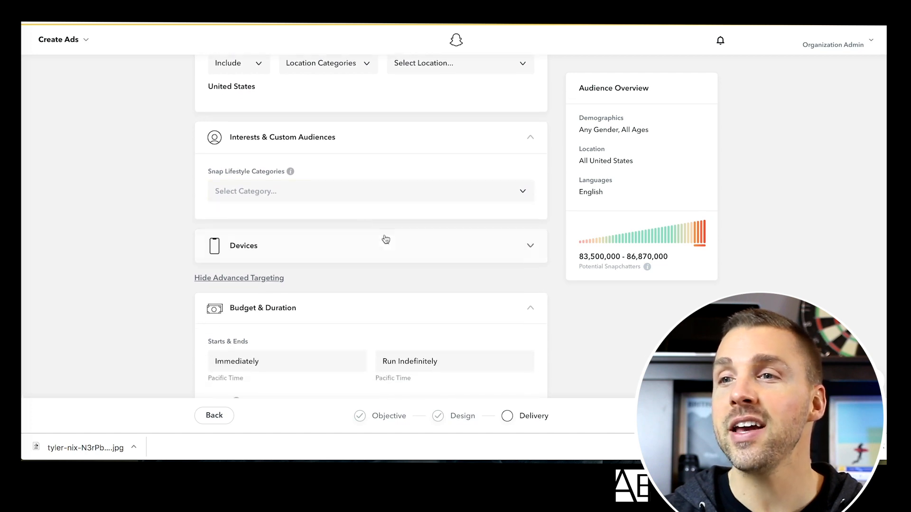
Browse the Snap Lifestyle Categories and add Yoga Enthusiasts under Fitness Enthusiasts to the audience.
{"action": "left_click", "coordinate": [308, 192]}
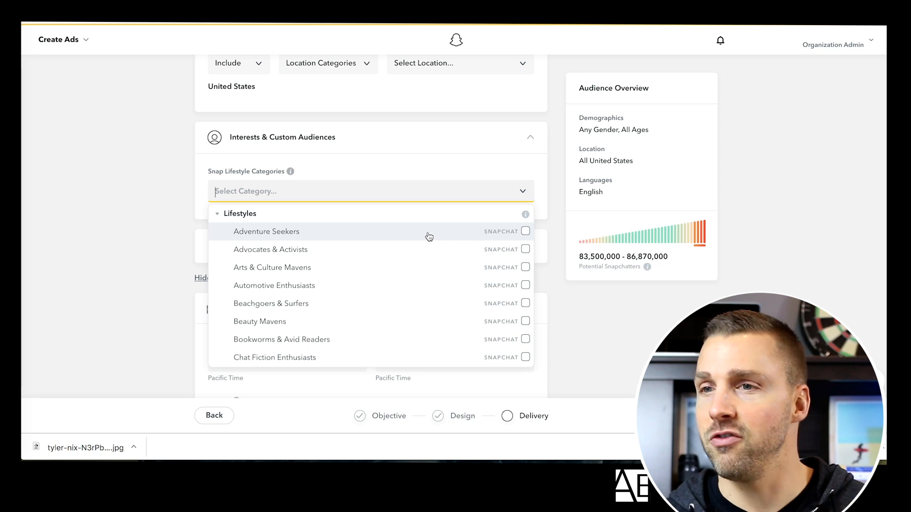
{"action": "scroll", "coordinate": [384, 245], "scroll_direction": "down", "scroll_amount": 2}
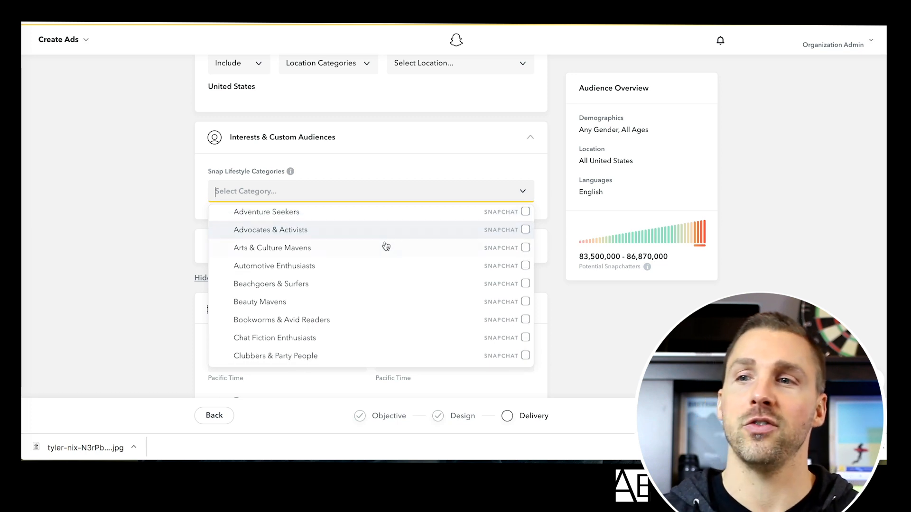
{"action": "scroll", "coordinate": [360, 256], "scroll_direction": "down", "scroll_amount": 1}
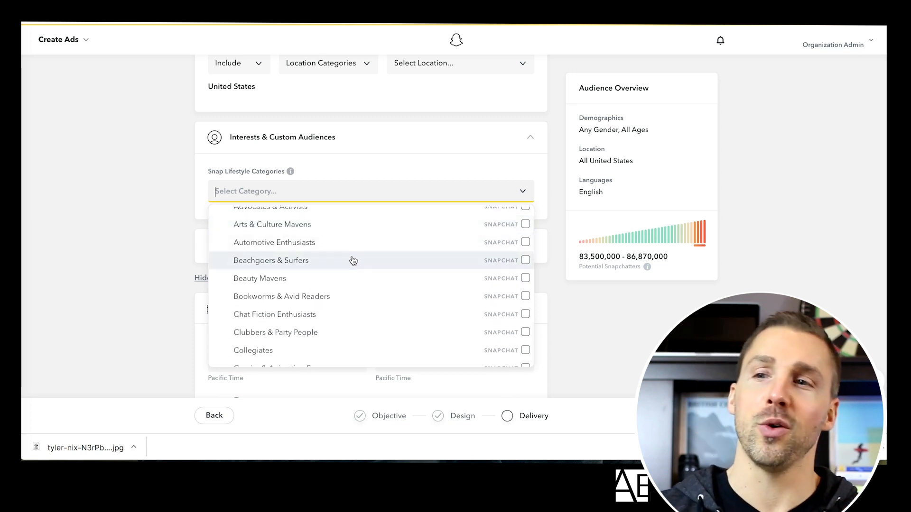
{"action": "scroll", "coordinate": [349, 261], "scroll_direction": "down", "scroll_amount": 1}
{"action": "scroll", "coordinate": [356, 265], "scroll_direction": "down", "scroll_amount": 6}
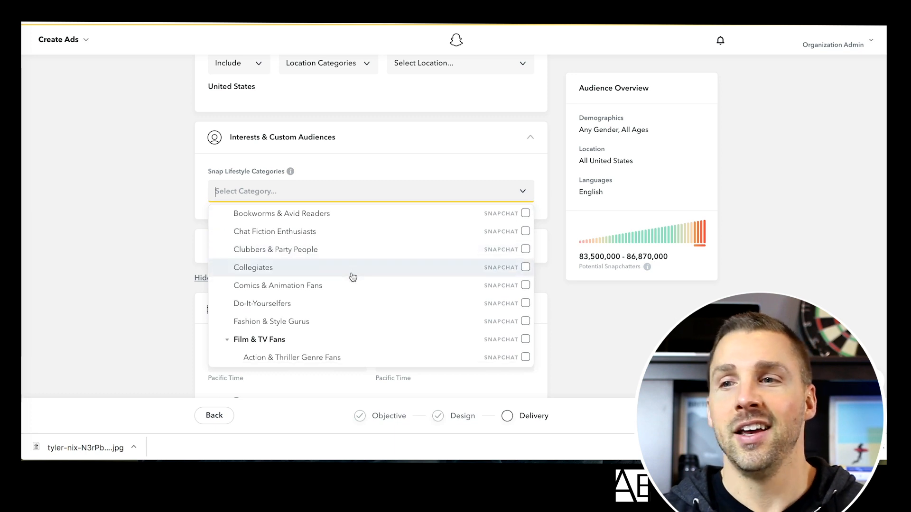
{"action": "scroll", "coordinate": [355, 280], "scroll_direction": "down", "scroll_amount": 5}
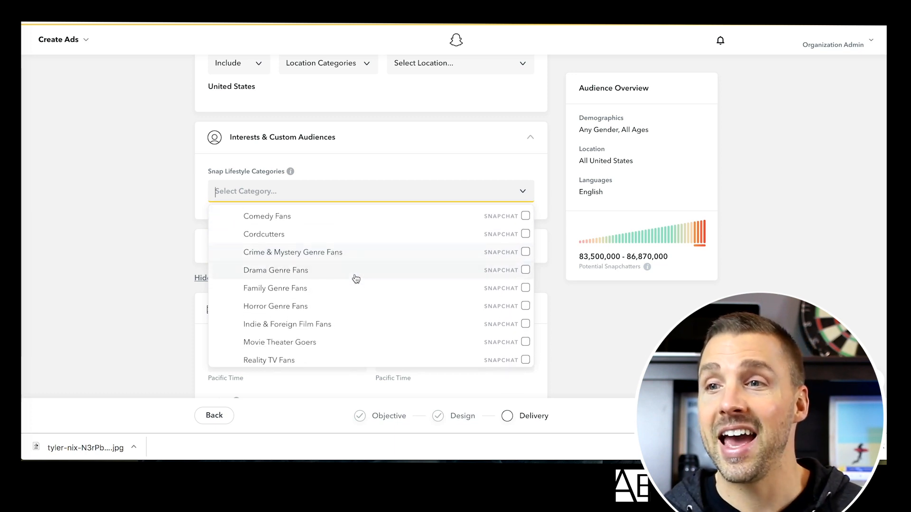
{"action": "scroll", "coordinate": [356, 279], "scroll_direction": "down", "scroll_amount": 5}
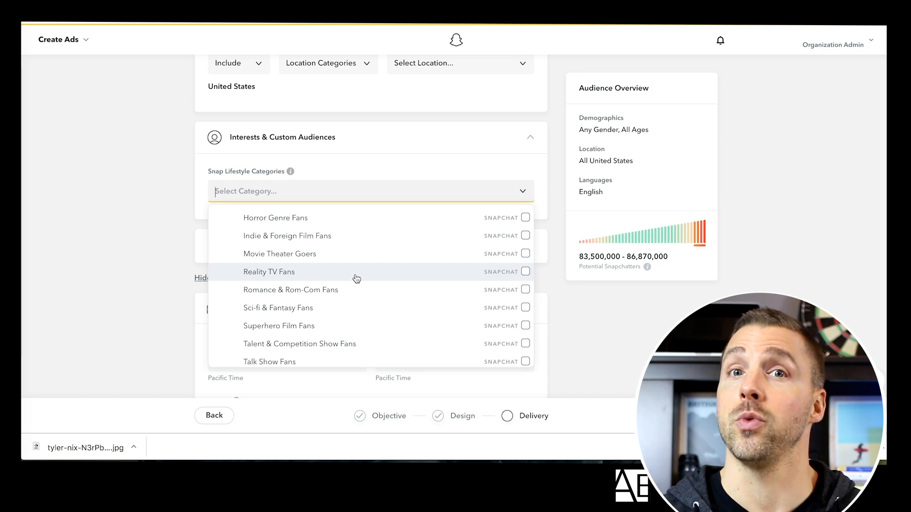
{"action": "scroll", "coordinate": [355, 279], "scroll_direction": "down", "scroll_amount": 8}
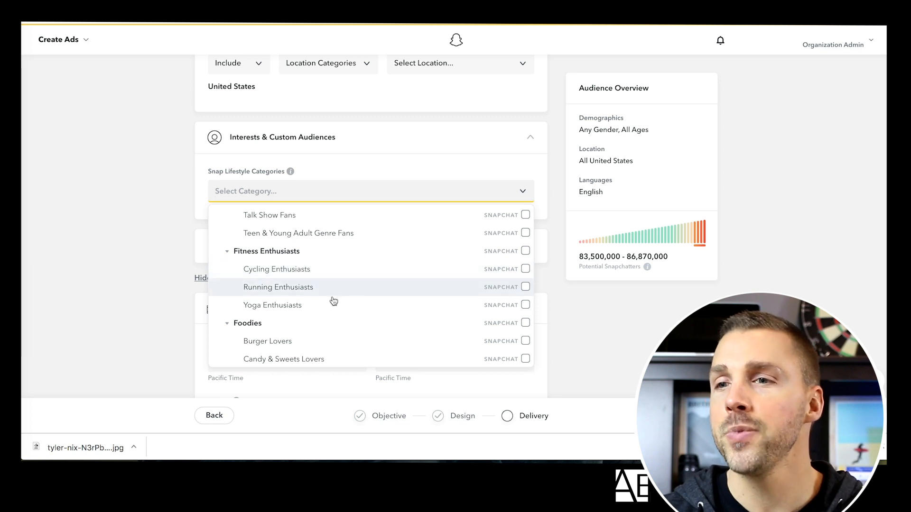
{"action": "left_click", "coordinate": [526, 305]}
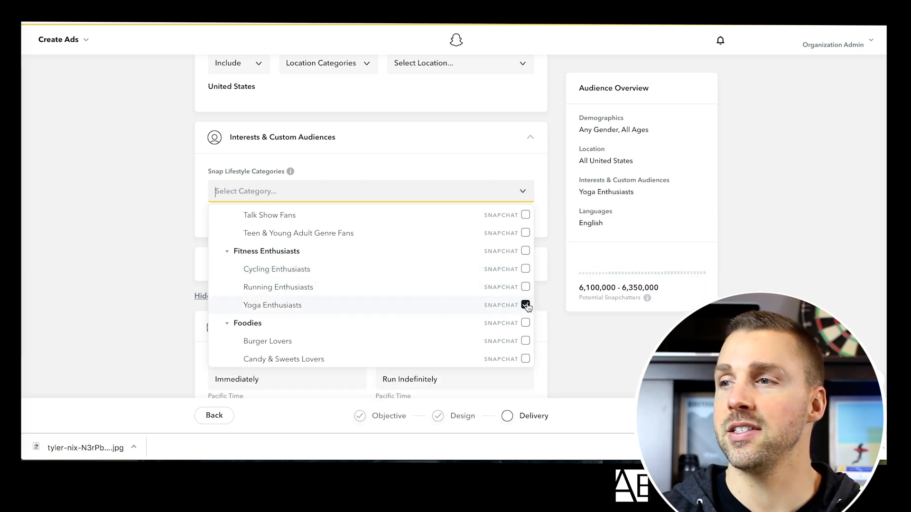
{"action": "left_click", "coordinate": [161, 219]}
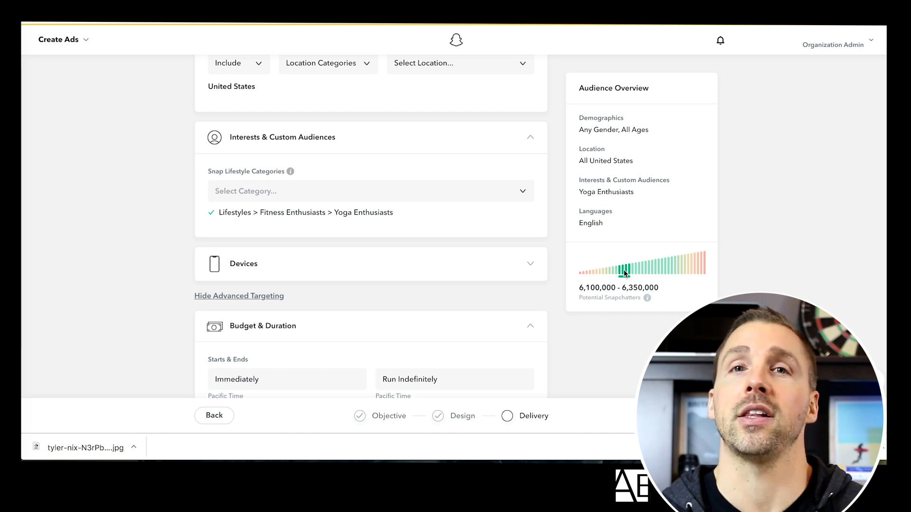
Examine the bid strategies, the budget types and the start and end date choices in Budget & Duration.
{"action": "scroll", "coordinate": [158, 156], "scroll_direction": "down", "scroll_amount": 5}
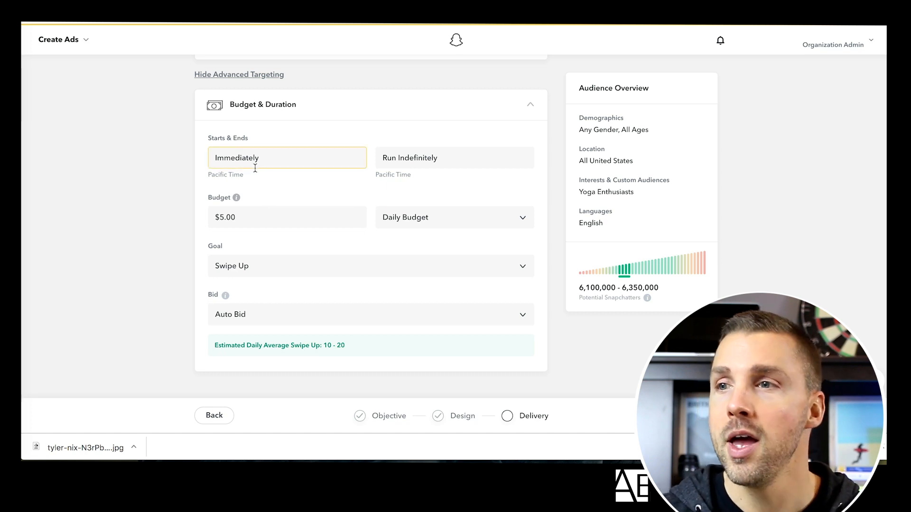
{"action": "left_click", "coordinate": [294, 319]}
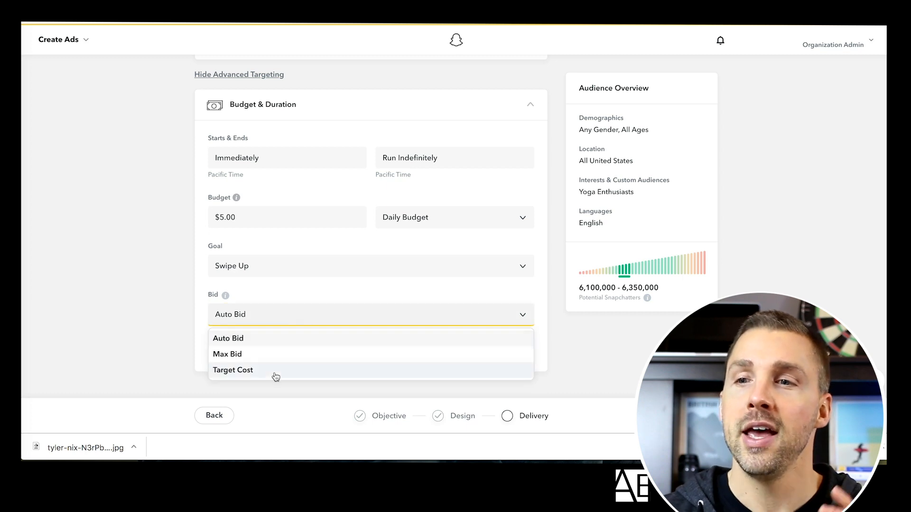
{"action": "left_click", "coordinate": [187, 260]}
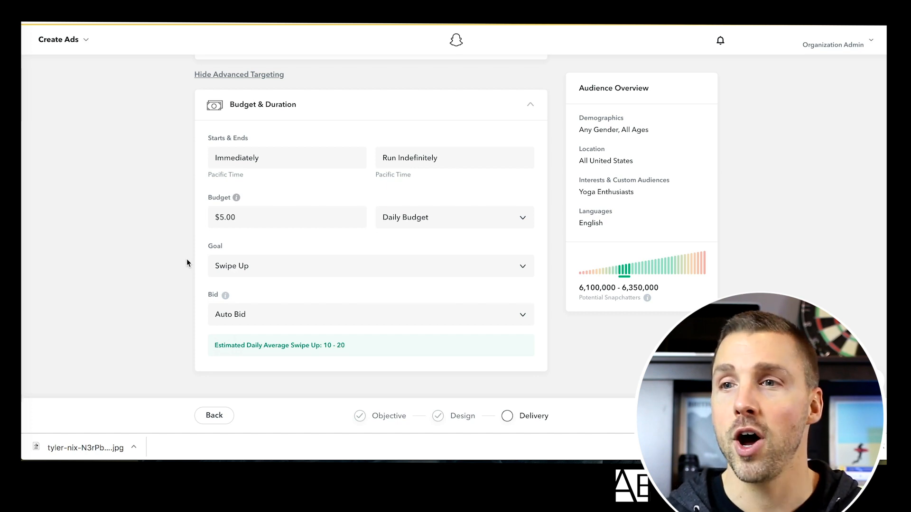
{"action": "left_click", "coordinate": [245, 216]}
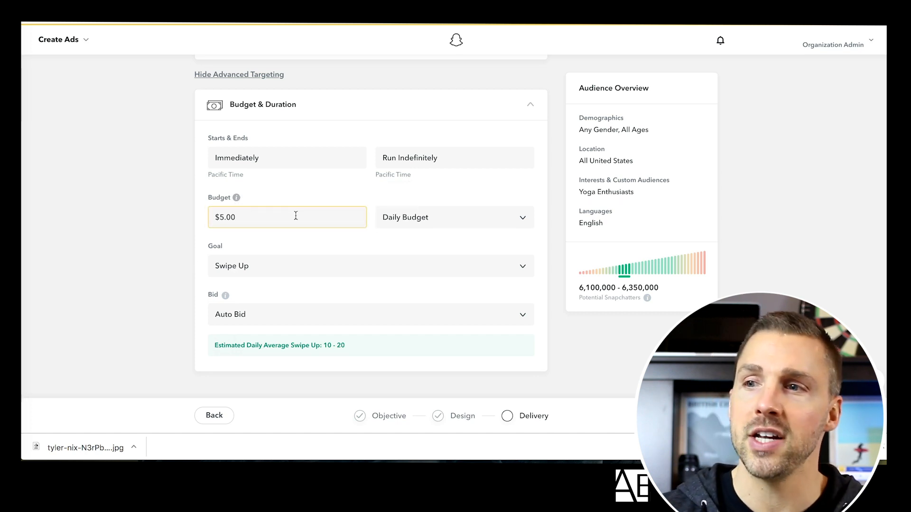
{"action": "left_click", "coordinate": [460, 222]}
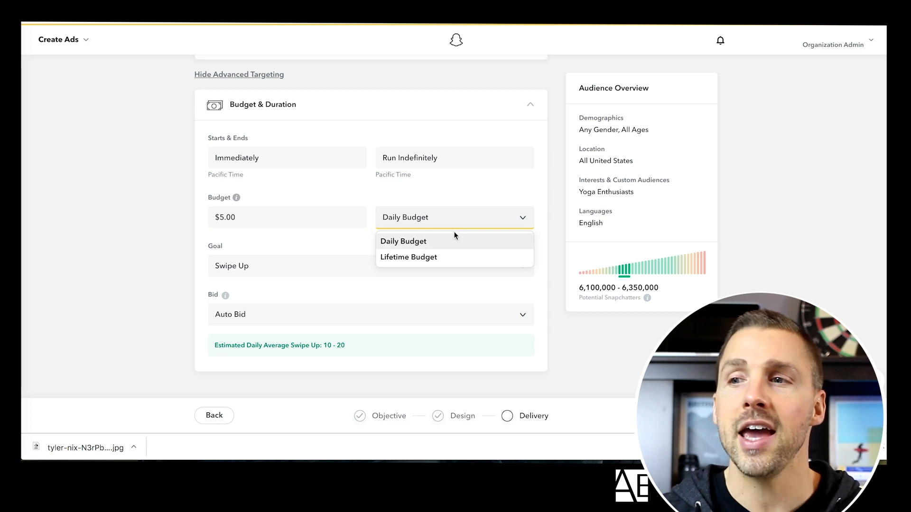
{"action": "left_click", "coordinate": [300, 153]}
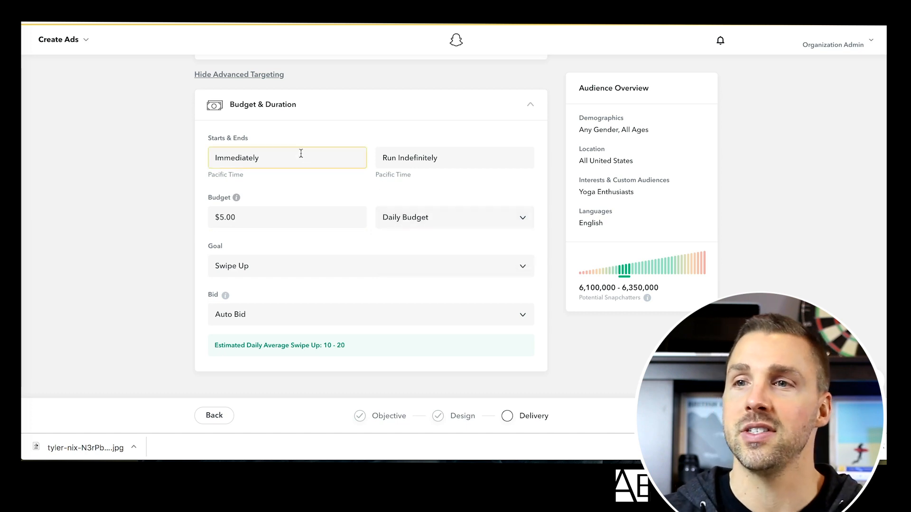
{"action": "left_click", "coordinate": [304, 157]}
{"action": "left_click", "coordinate": [426, 161]}
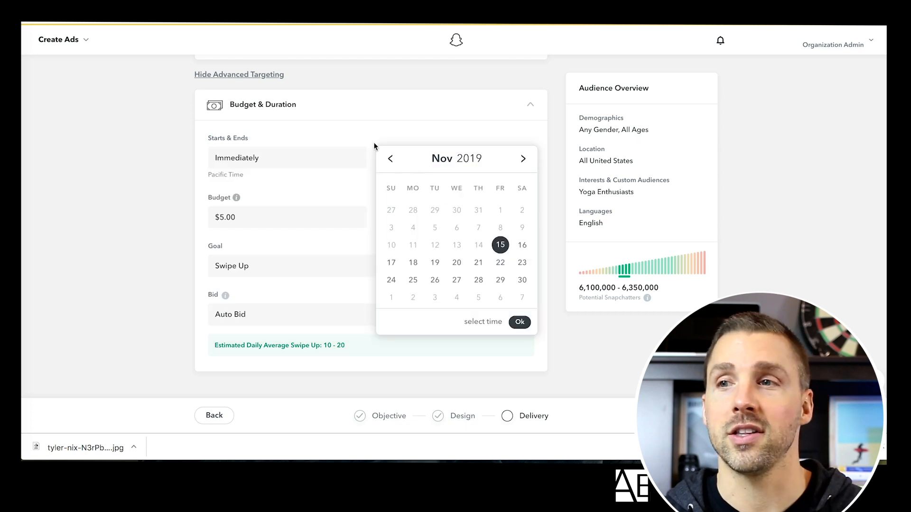
{"action": "left_click", "coordinate": [383, 127]}
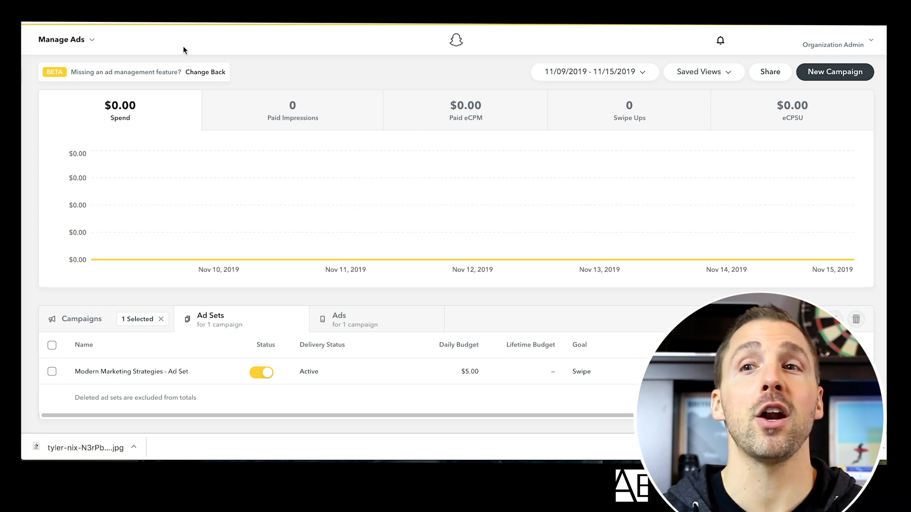
View the Snap Pixel event data for the website and open the Audiences page.
{"action": "left_click", "coordinate": [85, 40]}
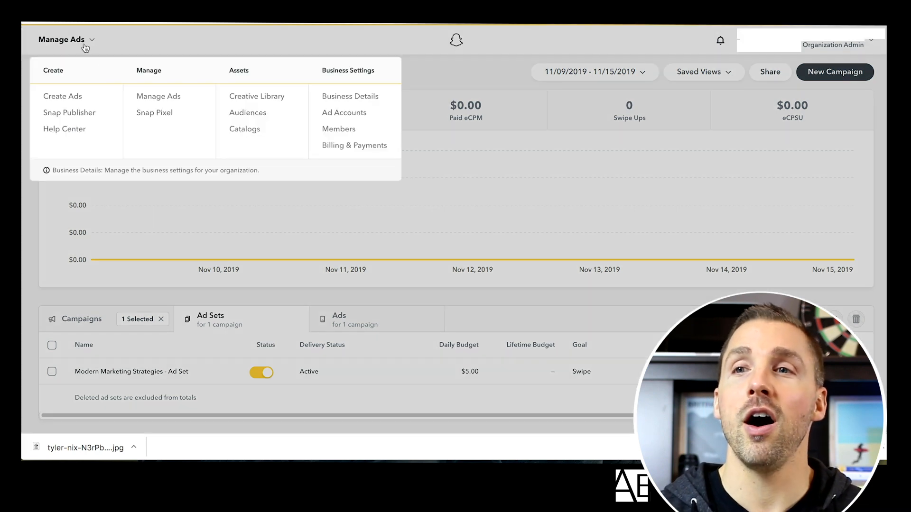
{"action": "left_click", "coordinate": [161, 113]}
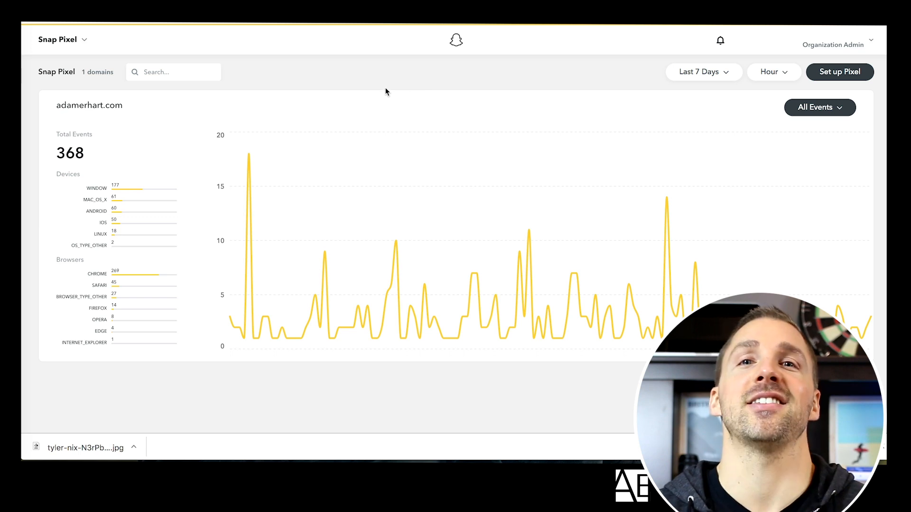
{"action": "left_click", "coordinate": [78, 40]}
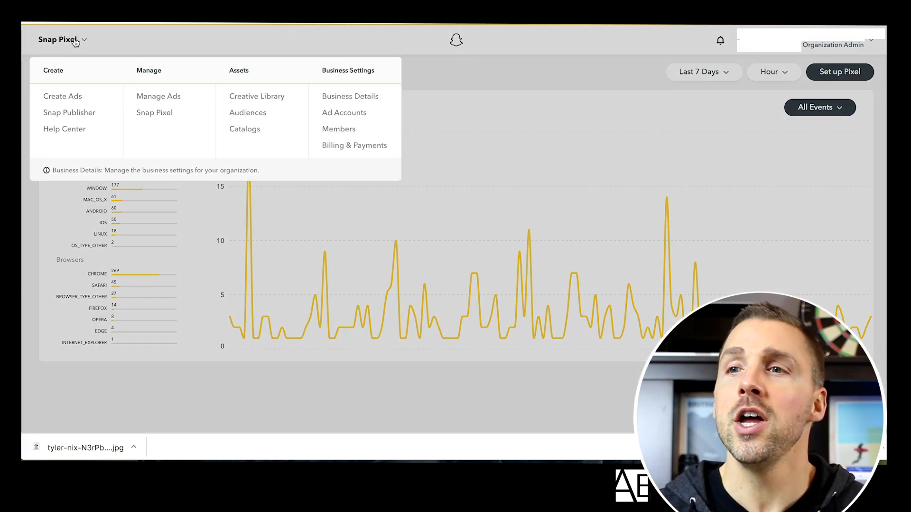
{"action": "left_click", "coordinate": [253, 115]}
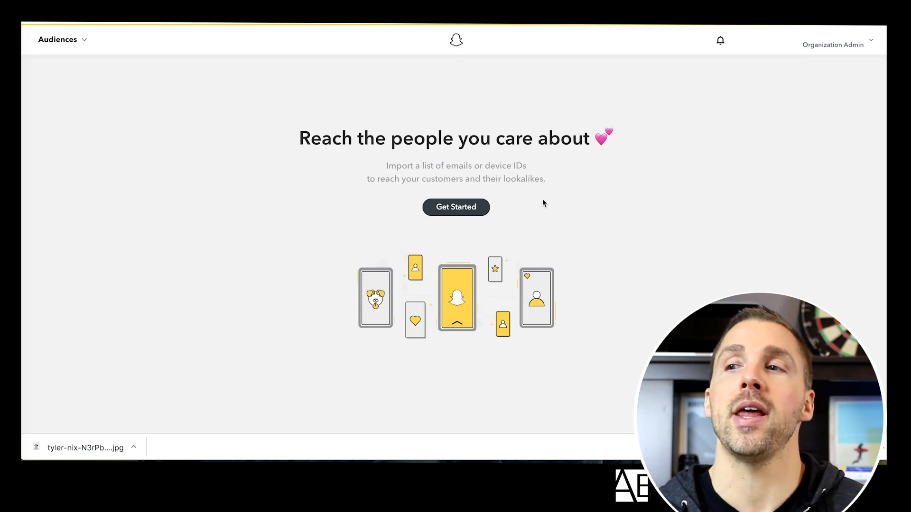